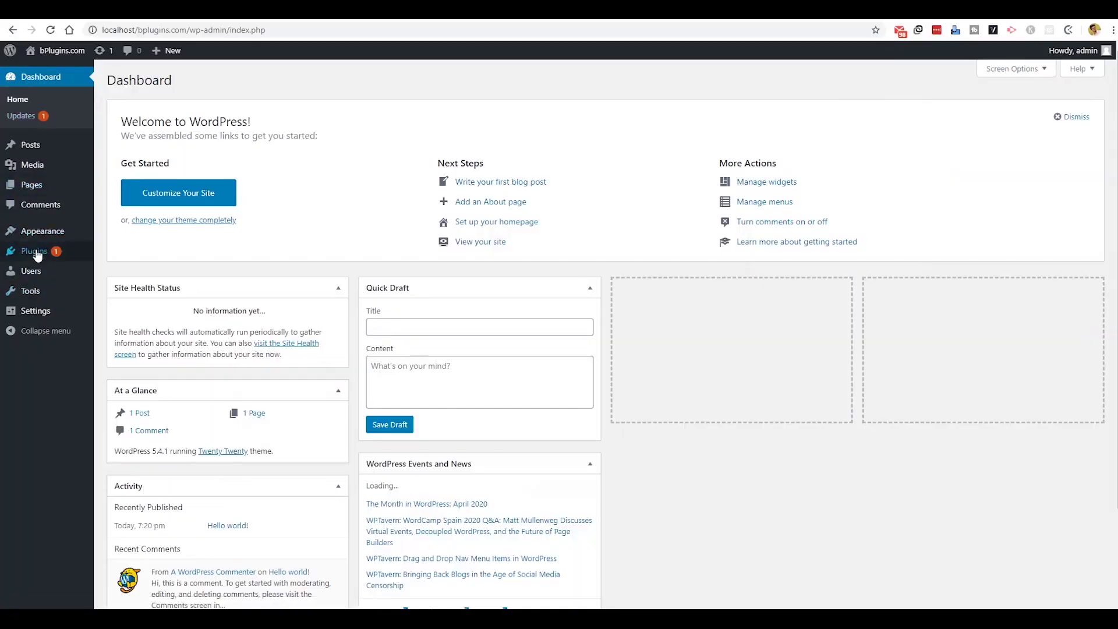
Upload pdf-poster-pro.zip from the Desktop and install the PDF Poster PRO plugin
mouse_move(33, 251)
left_click(26, 251)
left_click(176, 81)
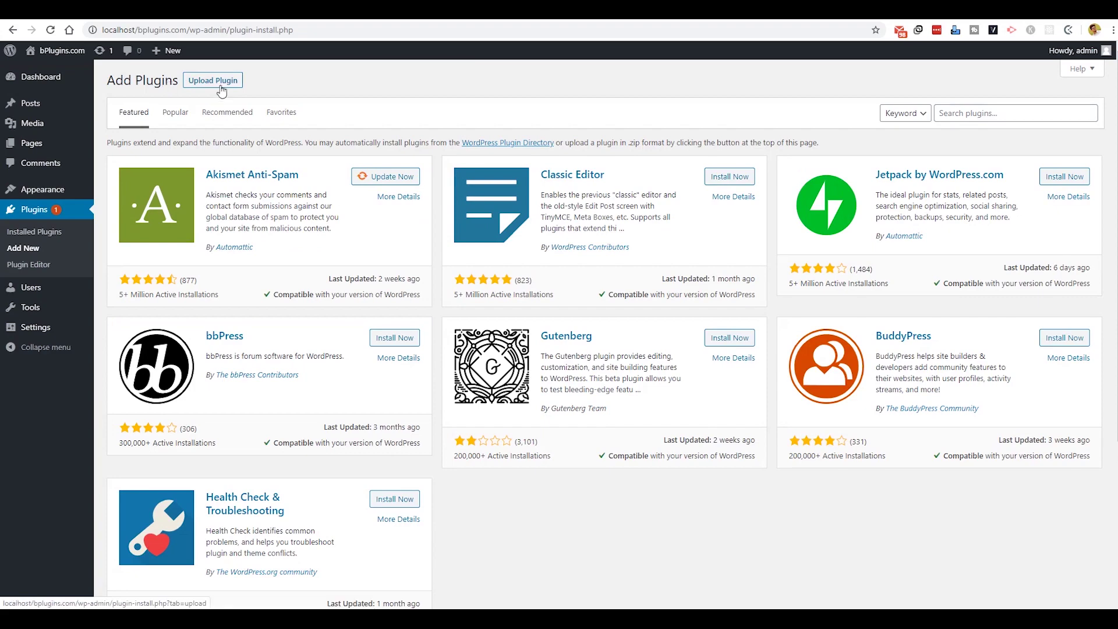
left_click(221, 81)
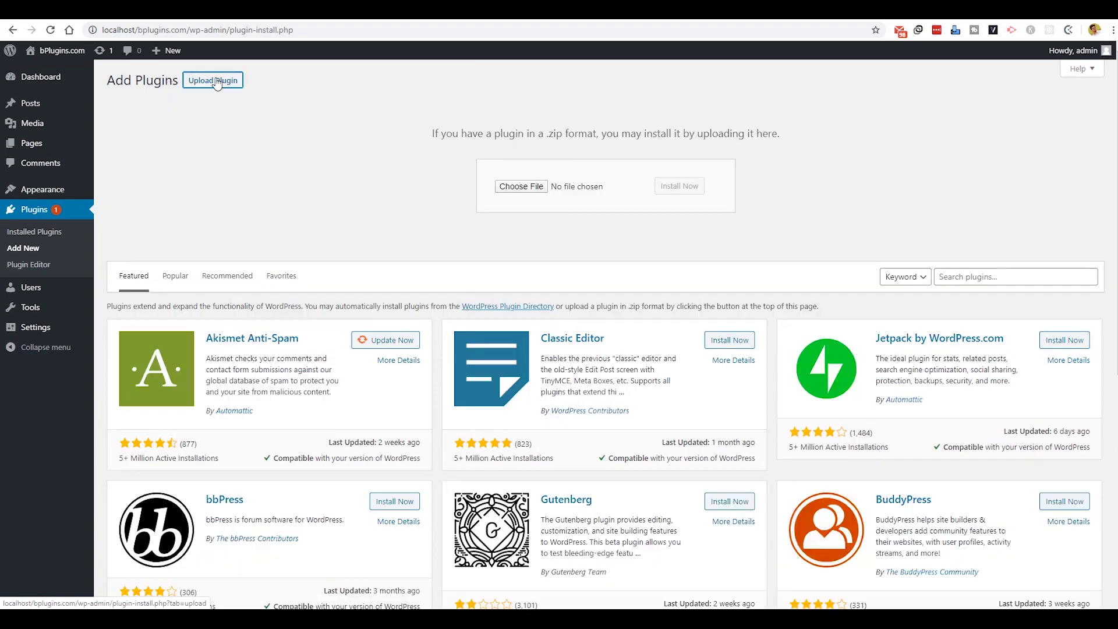
left_click(524, 186)
scroll(35, 116, "up", 2)
left_click(48, 87)
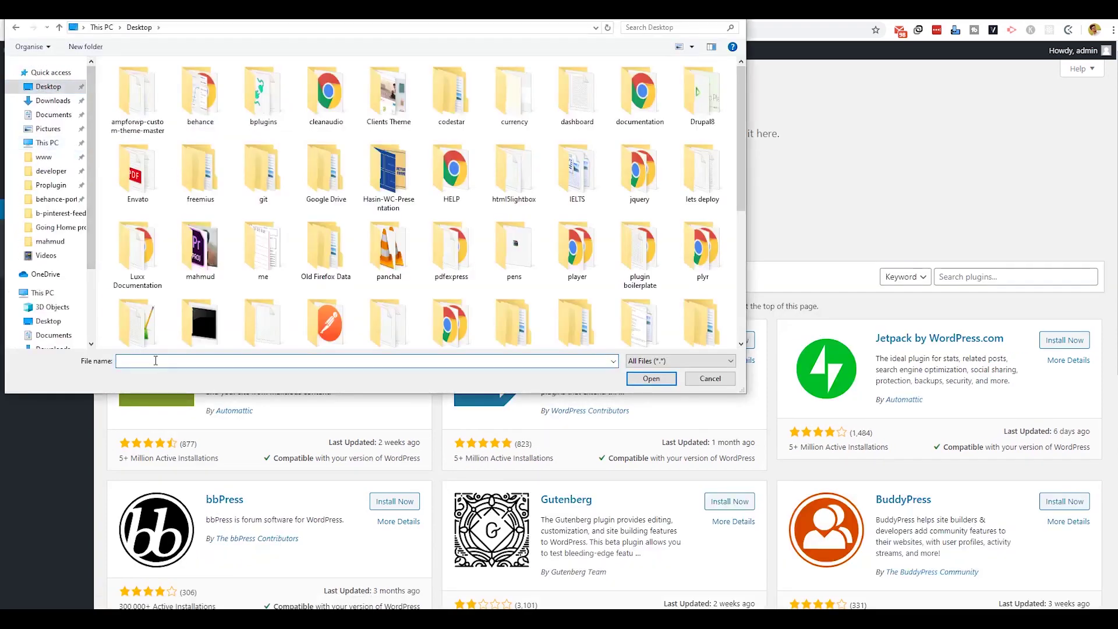
type("pd")
key("Down")
key("Return")
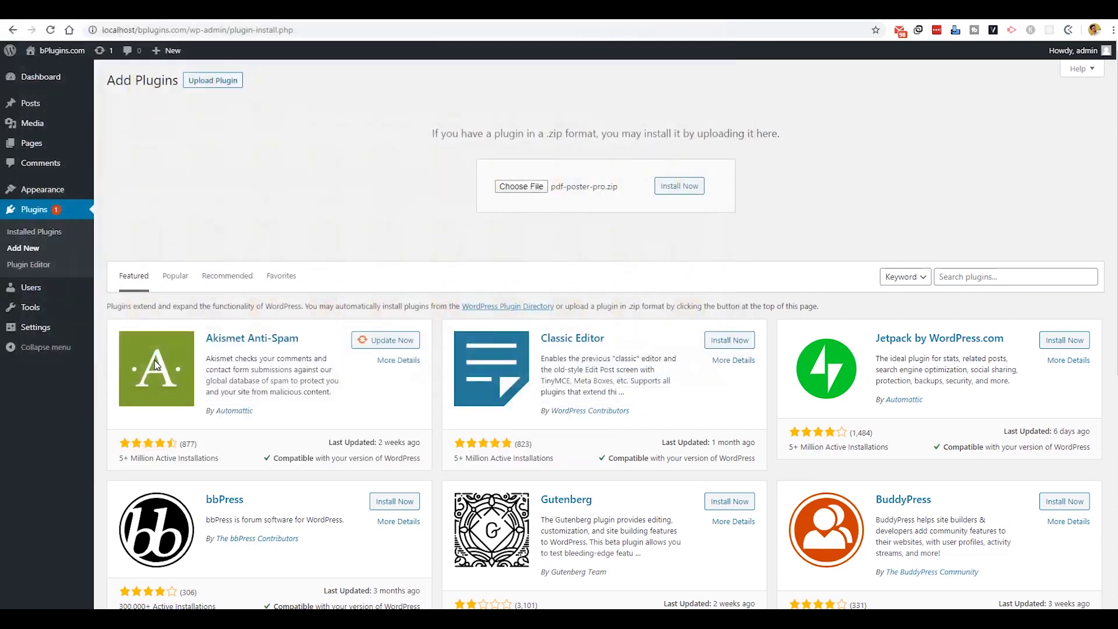
left_click(691, 186)
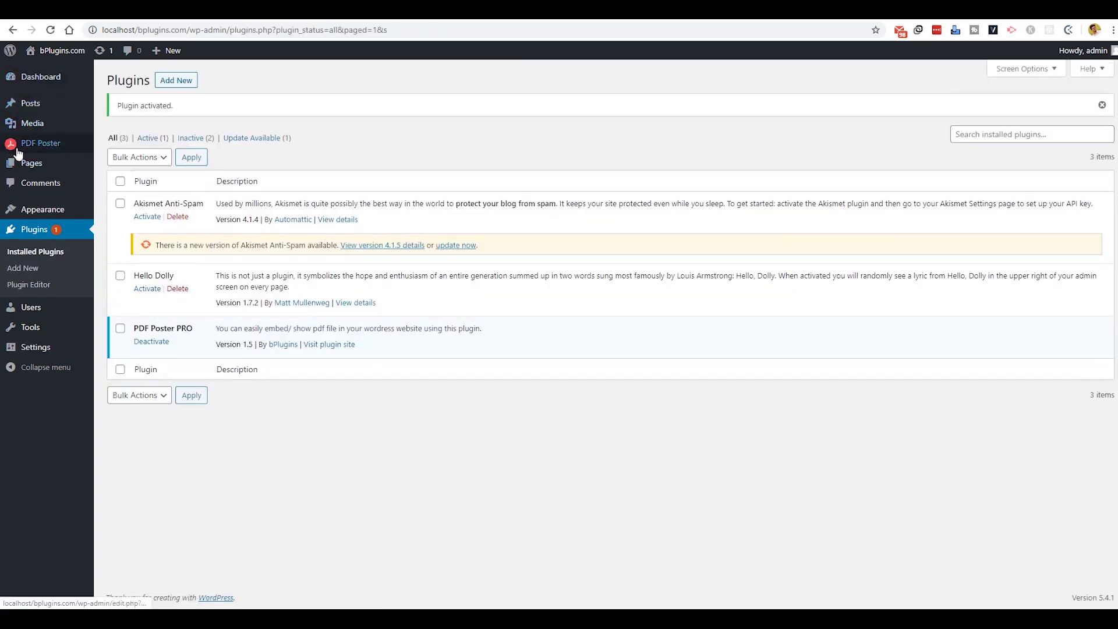
Start a PDF Poster entry titled 'Our first PDF file' and upload the license PDF from Downloads
mouse_move(40, 143)
left_click(48, 147)
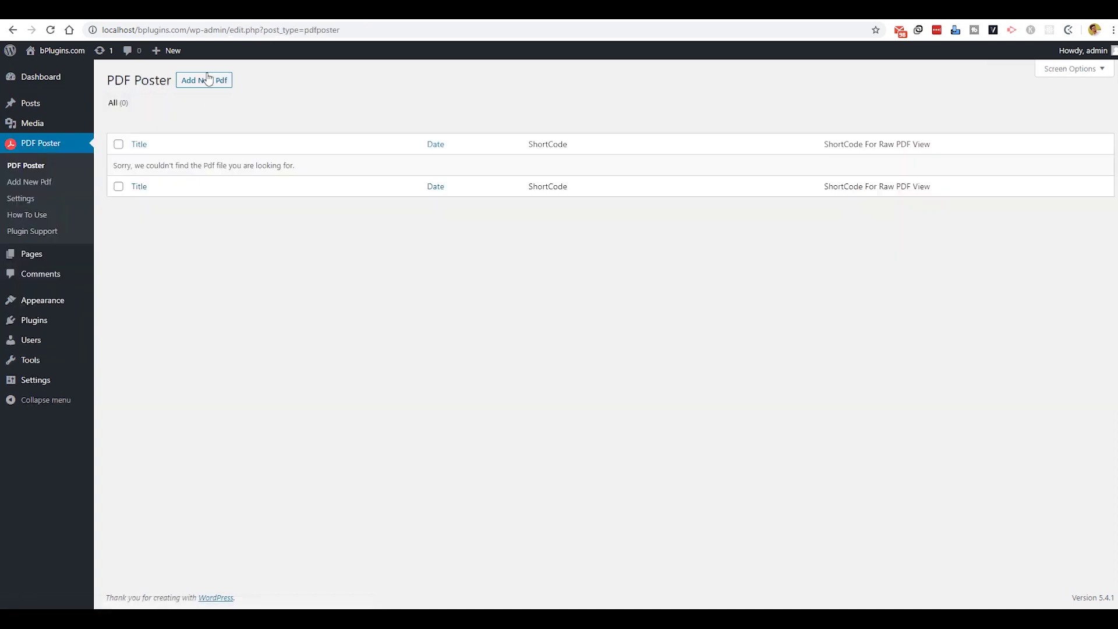
left_click(204, 82)
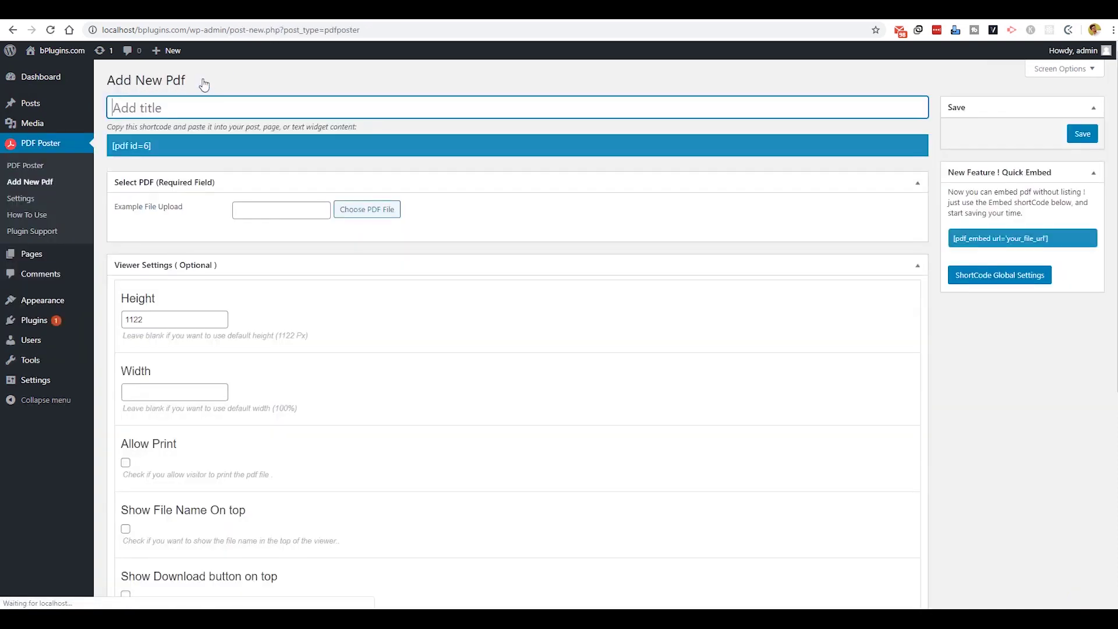
type("Our first PDF file")
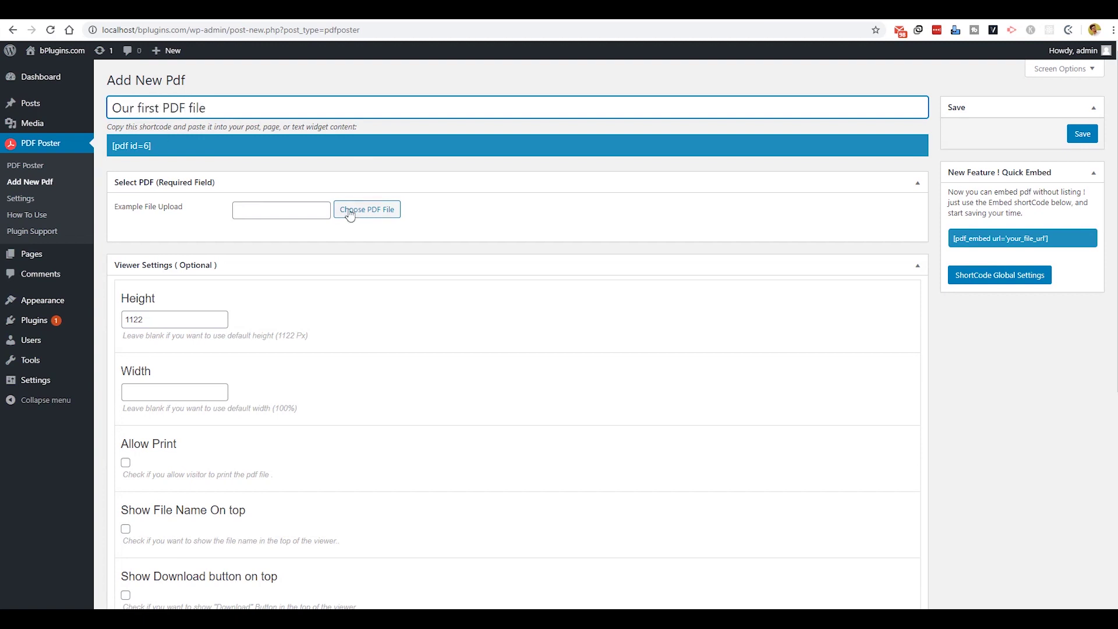
left_click(350, 214)
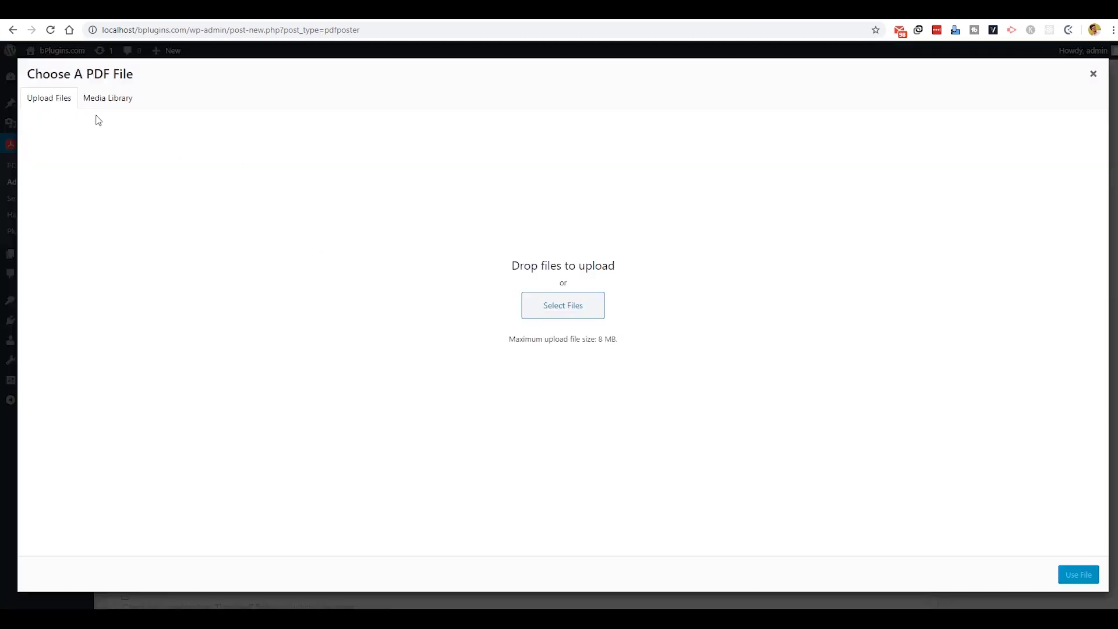
left_click(547, 298)
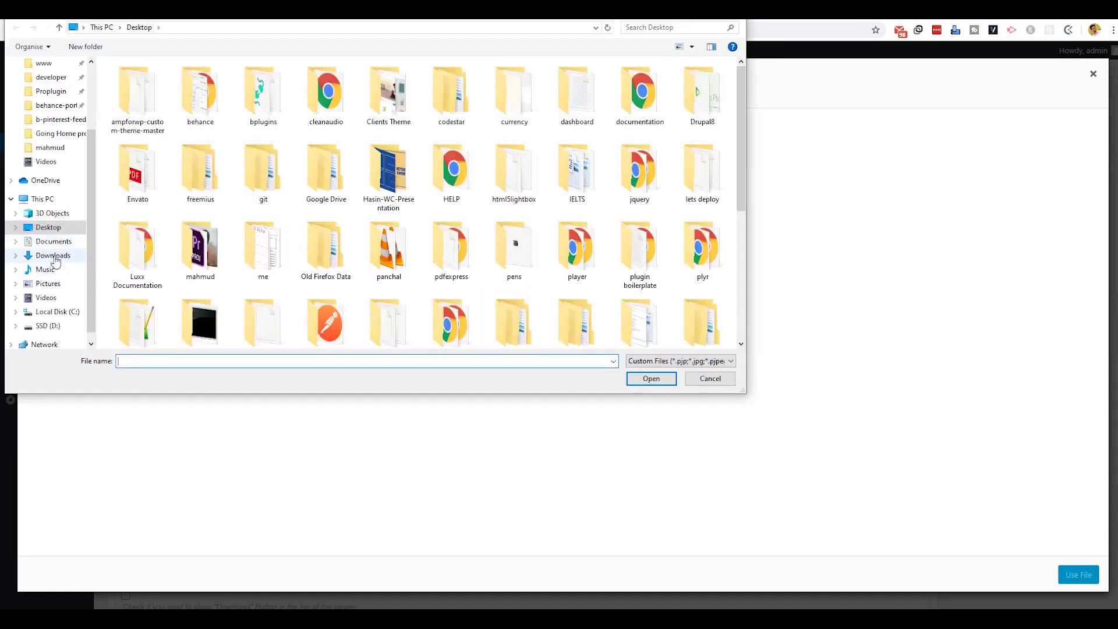
left_click(52, 256)
double_click(574, 221)
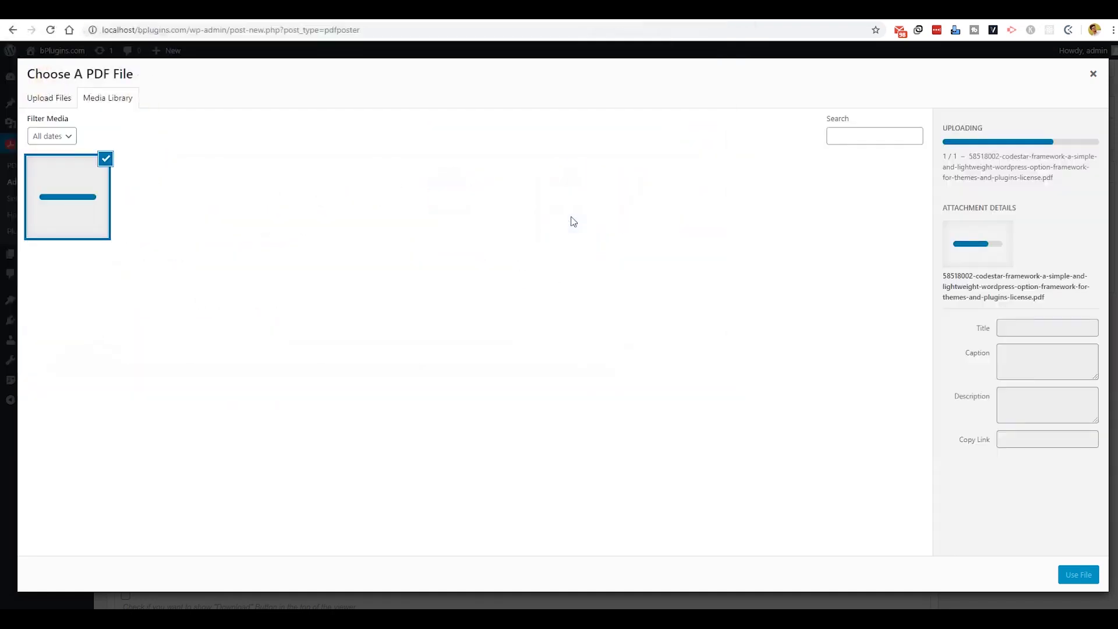
Attach the uploaded license PDF and set the viewer height to 1000
left_click(1077, 576)
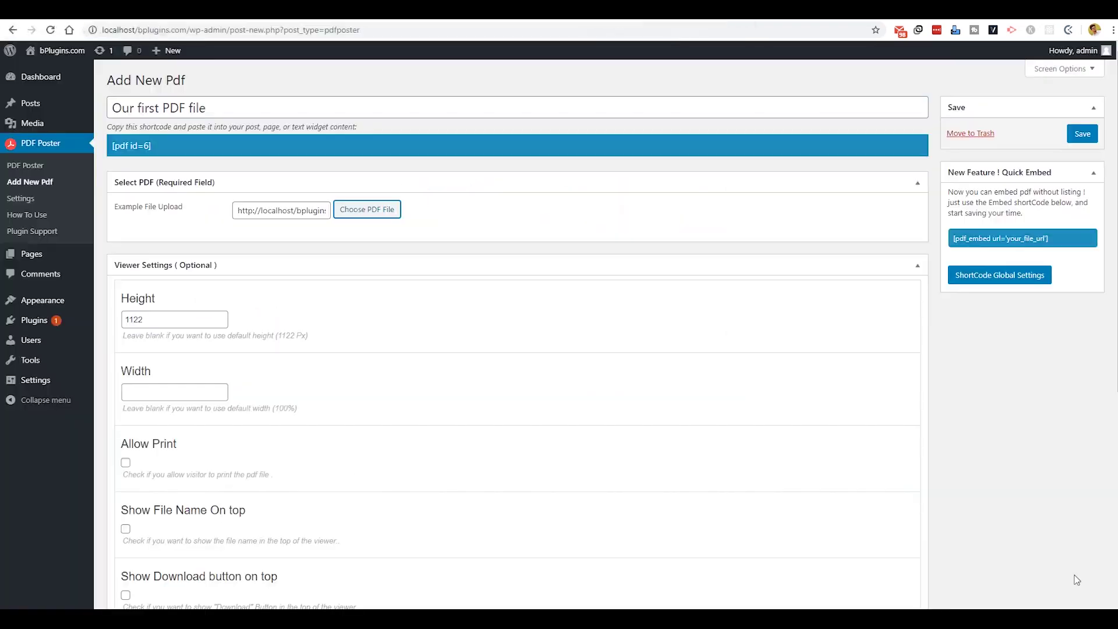
double_click(152, 318)
type("1000")
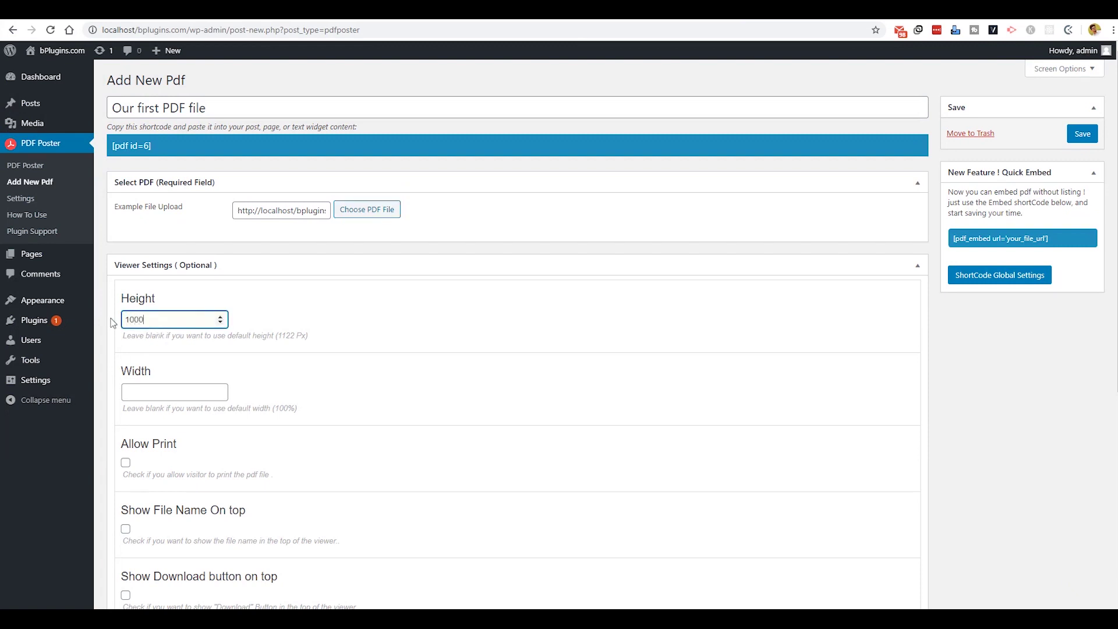
left_click(162, 398)
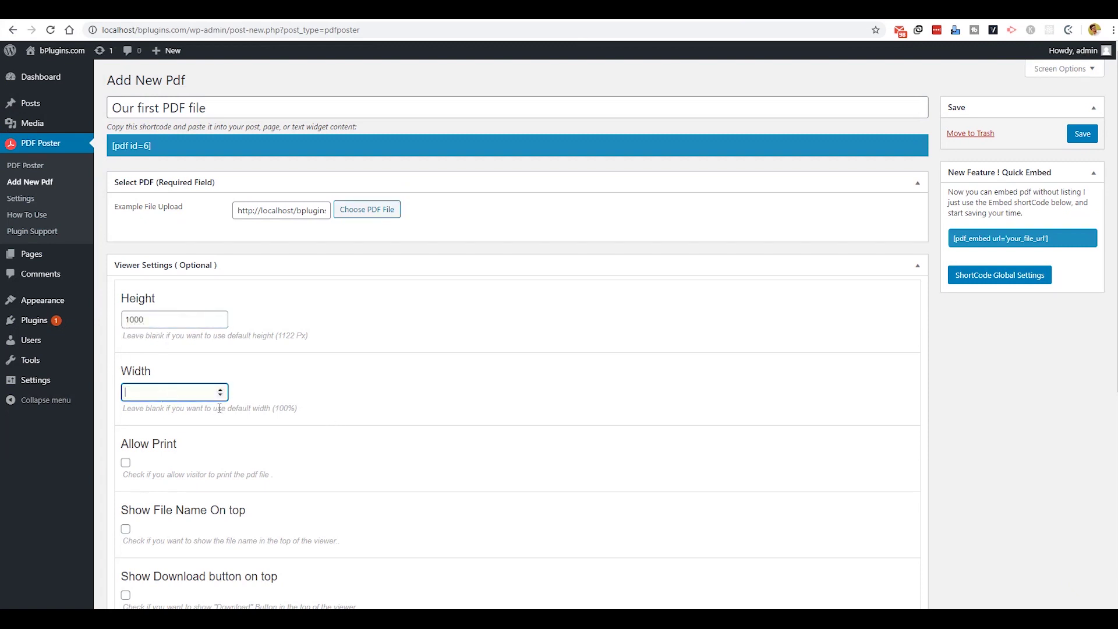
left_click_drag(124, 414, 303, 414)
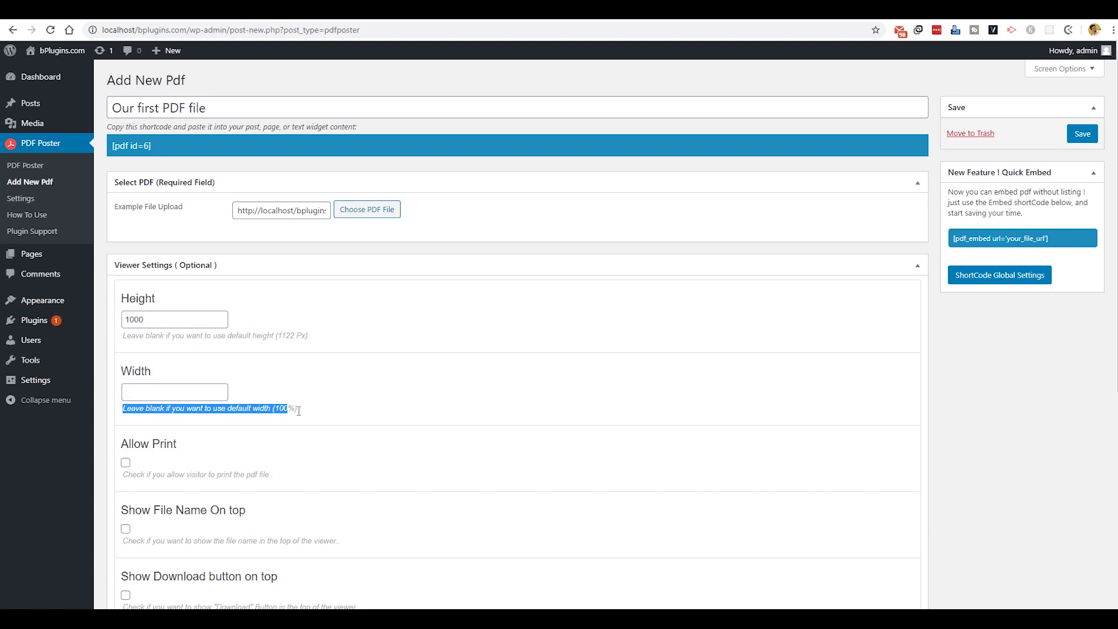
left_click(238, 425)
scroll(208, 410, "down", 2)
Enable Allow Print, Show File Name and the Download button
left_click(125, 346)
scroll(187, 400, "down", 1)
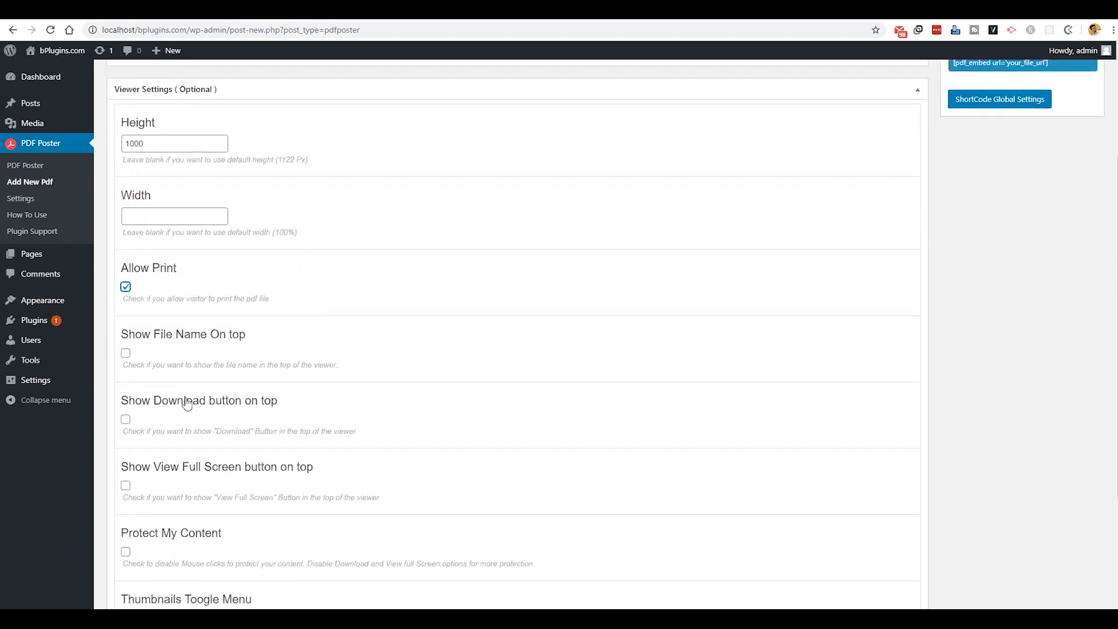
left_click(125, 352)
scroll(233, 396, "down", 1)
left_click(126, 362)
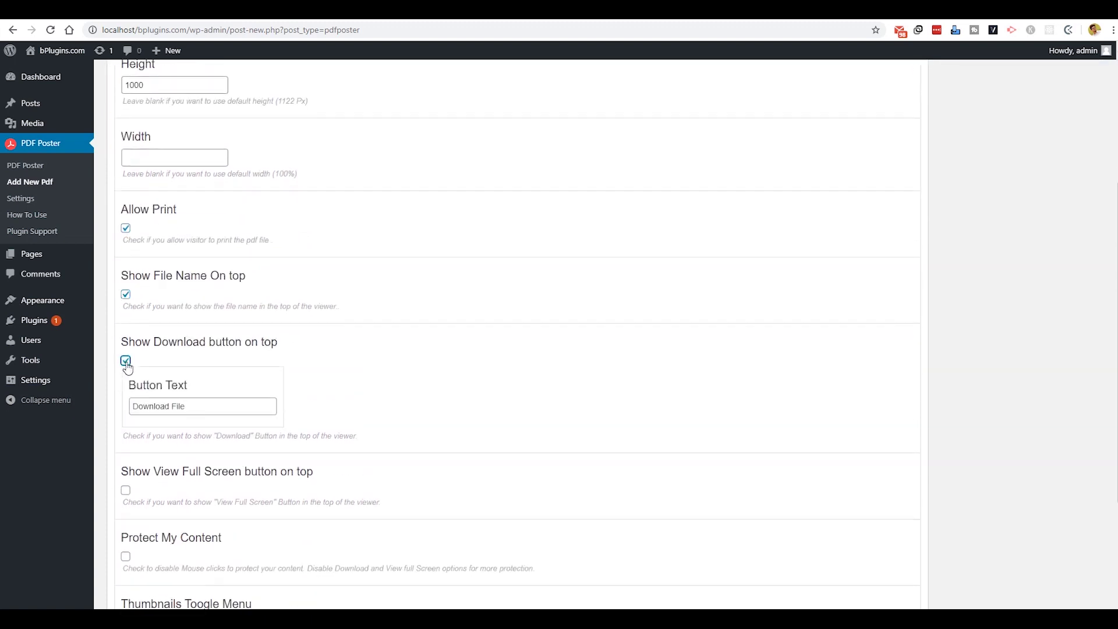
left_click_drag(195, 409, 171, 409)
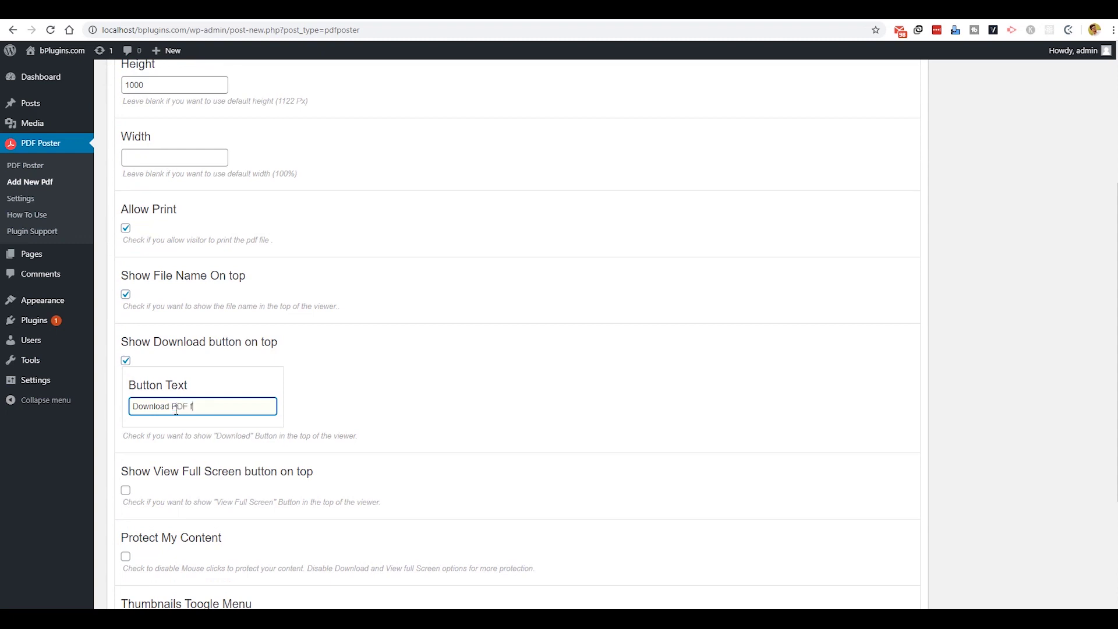
Enable the full-screen button and edit the end of its label text
scroll(215, 416, "down", 1)
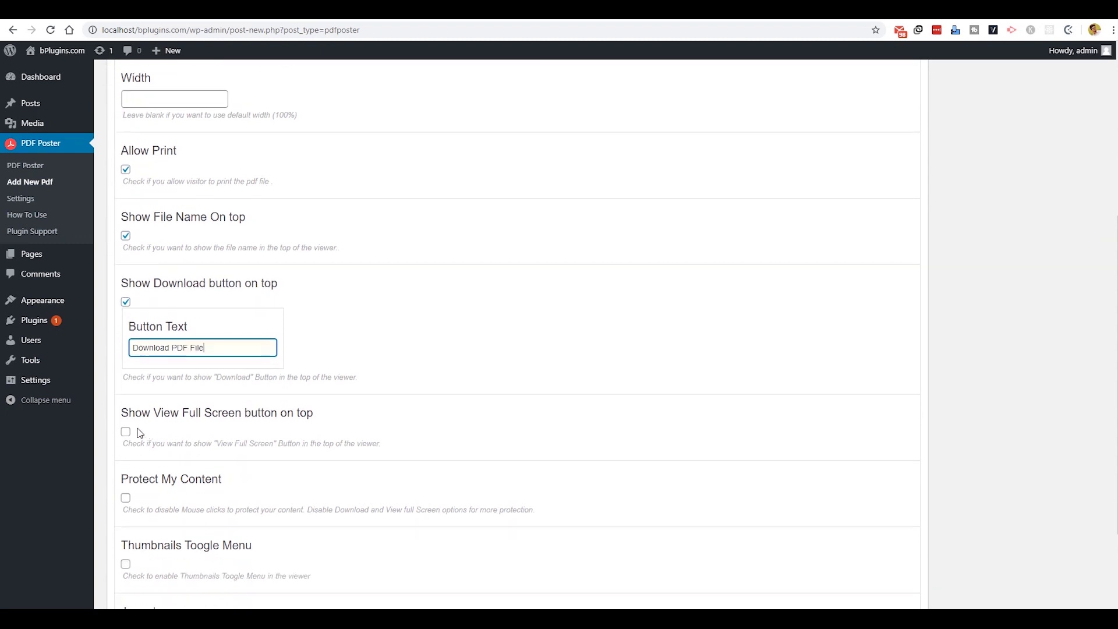
left_click(126, 432)
left_click(208, 479)
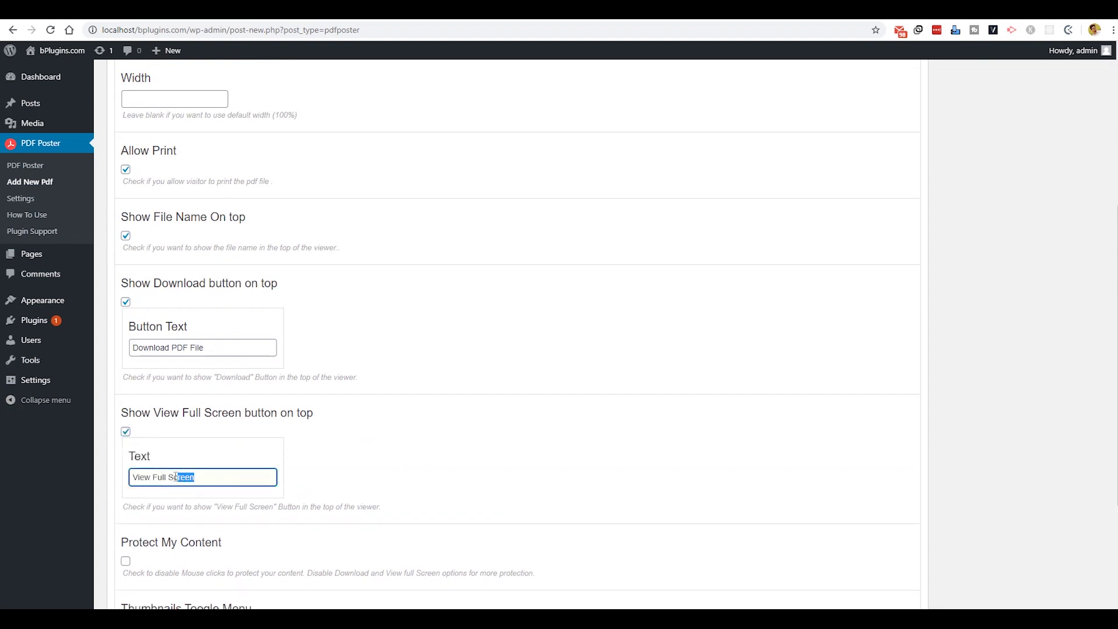
key("BackSpace")
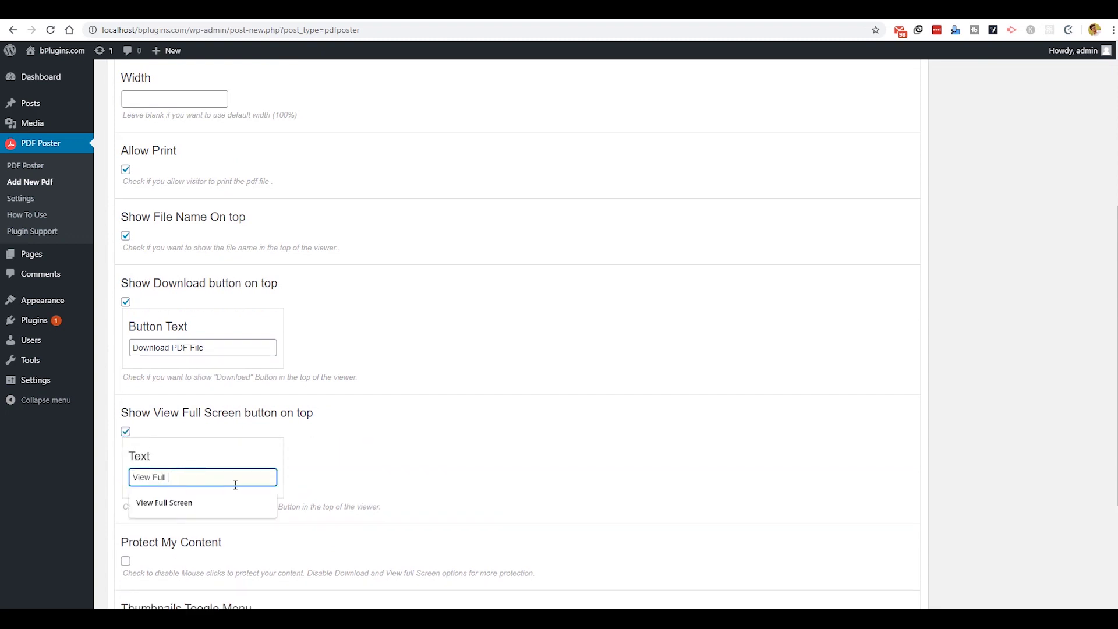
type("Screen")
scroll(262, 465, "down", 1)
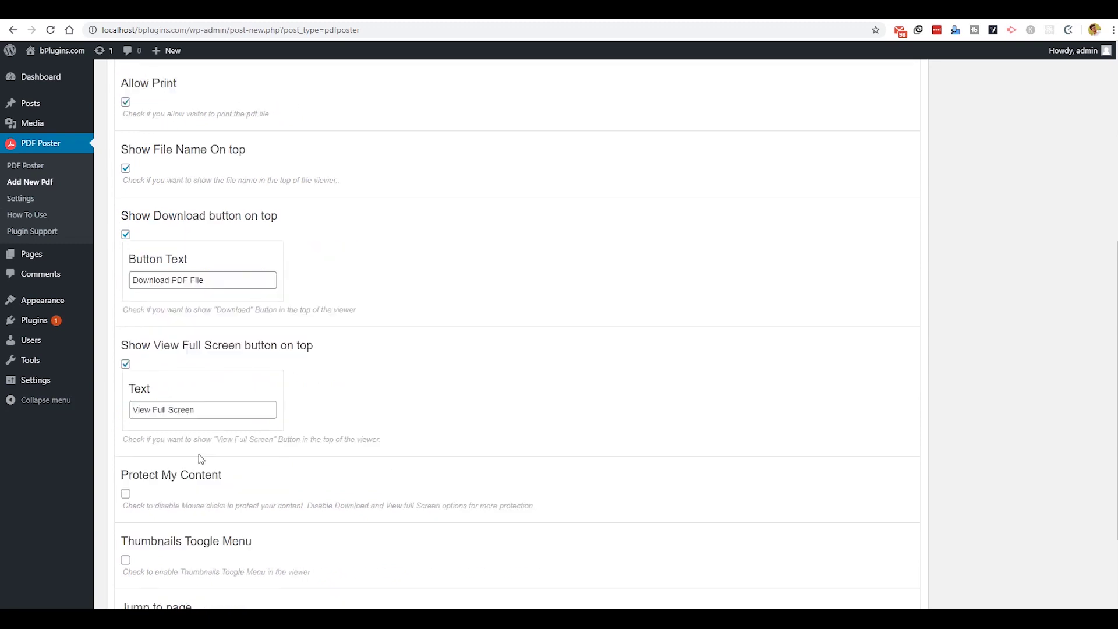
scroll(175, 454, "down", 1)
scroll(291, 437, "down", 1)
scroll(248, 455, "up", 3)
scroll(248, 455, "up", 5)
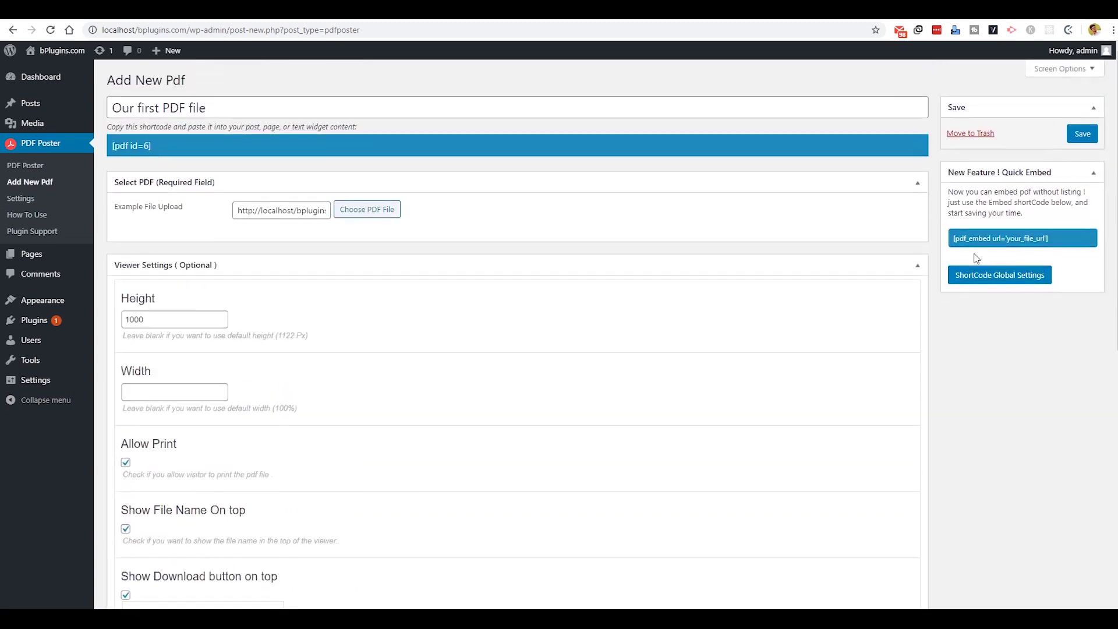
Publish the entry, copy its [pdf id=6] shortcode, and open Pages in a new tab
left_click(1078, 134)
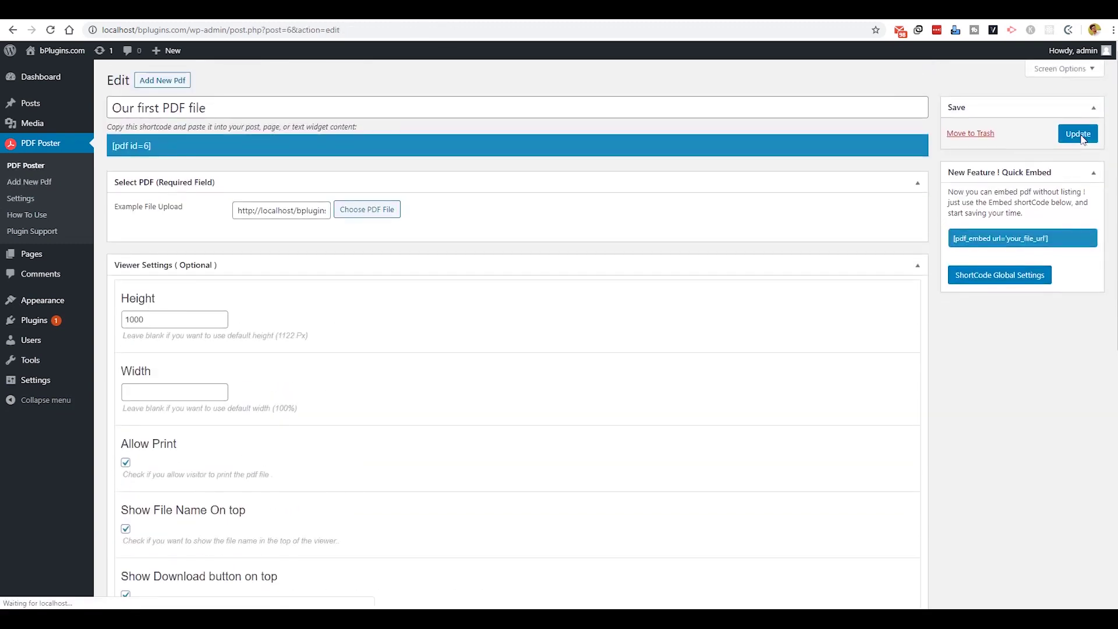
triple_click(131, 145)
right_click(131, 148)
left_click(158, 162)
mouse_move(32, 253)
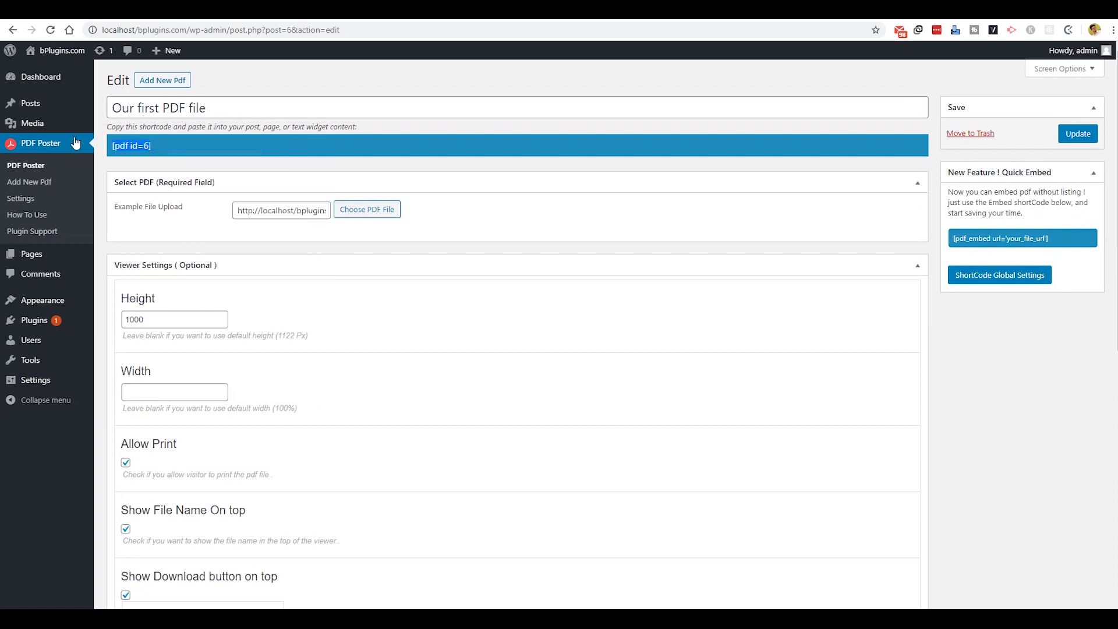
right_click(124, 257)
left_click(142, 266)
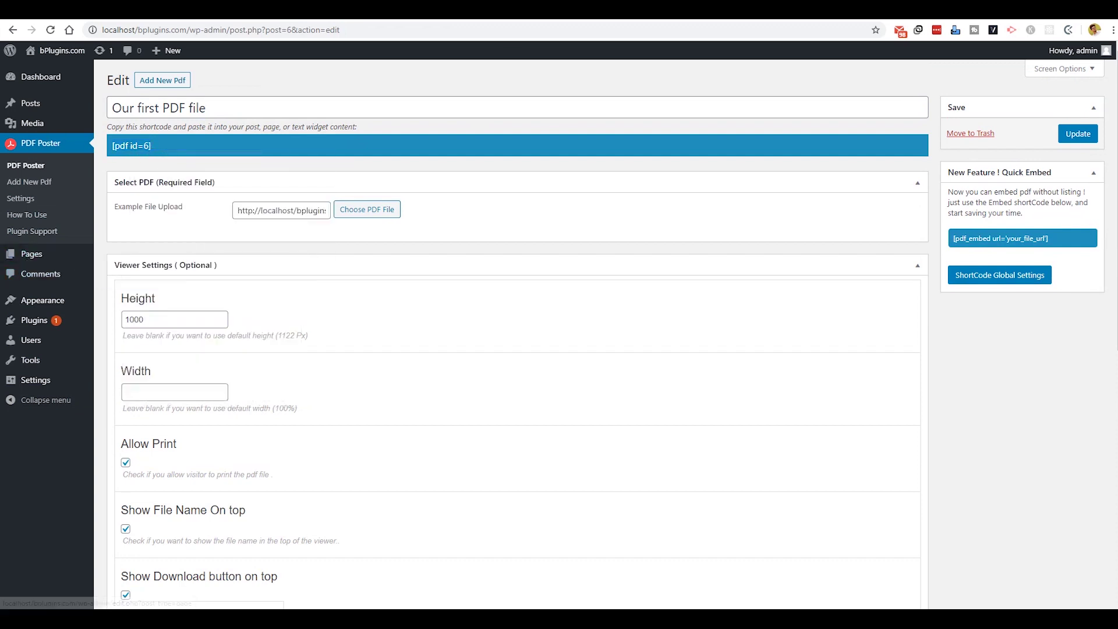
Create a page titled 'Our firs pdf file is here' with a Shortcode block holding [pdf id=6]
left_click(525, 10)
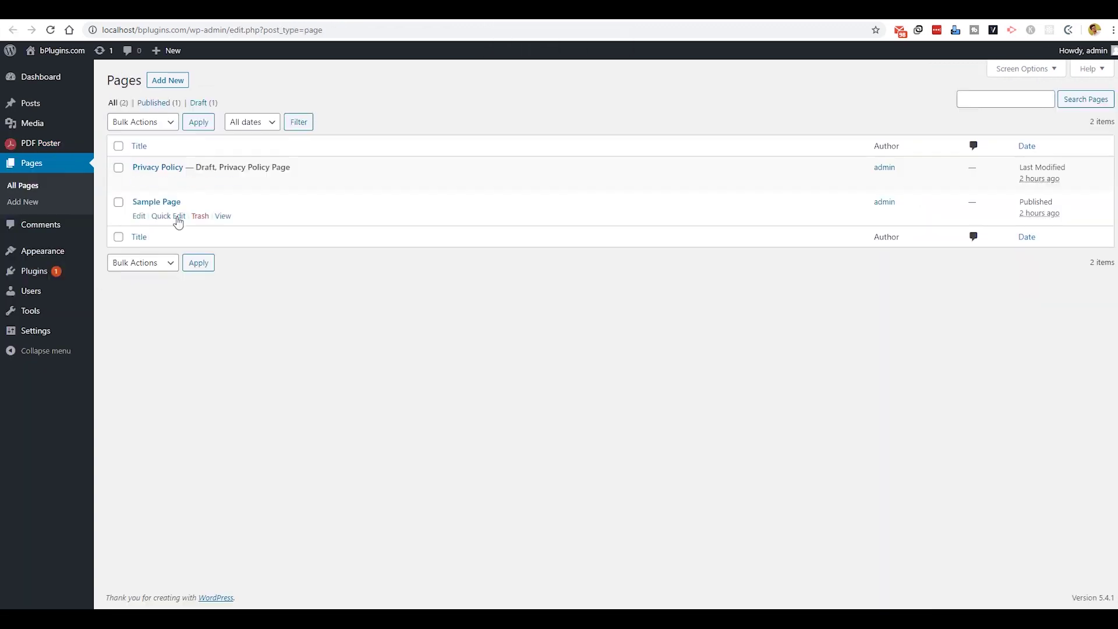
left_click(168, 82)
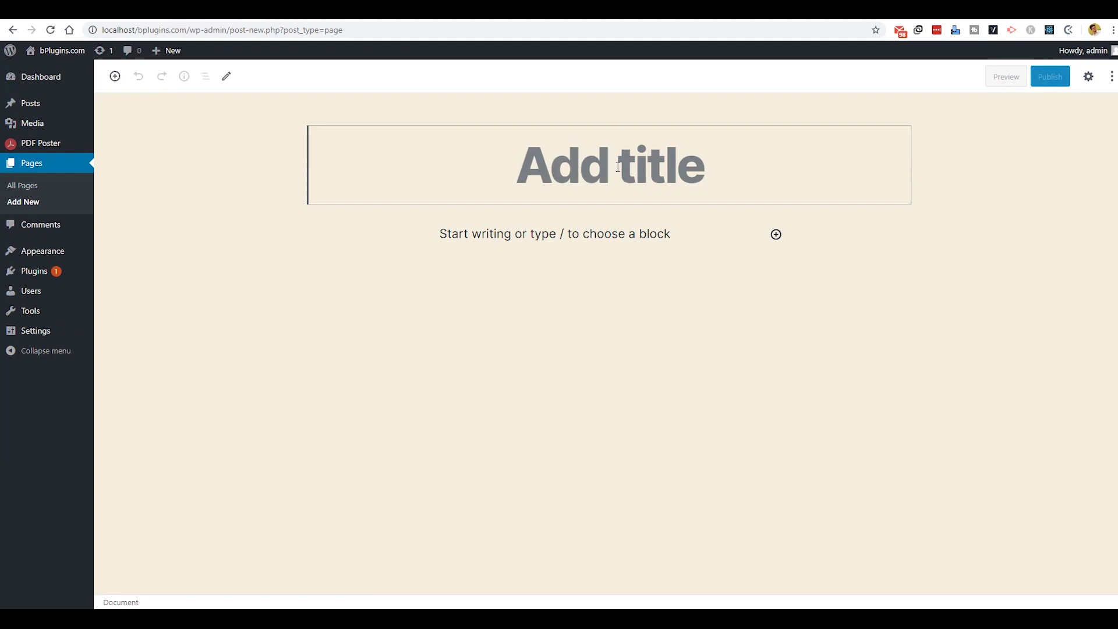
type("Our firs pdf fi")
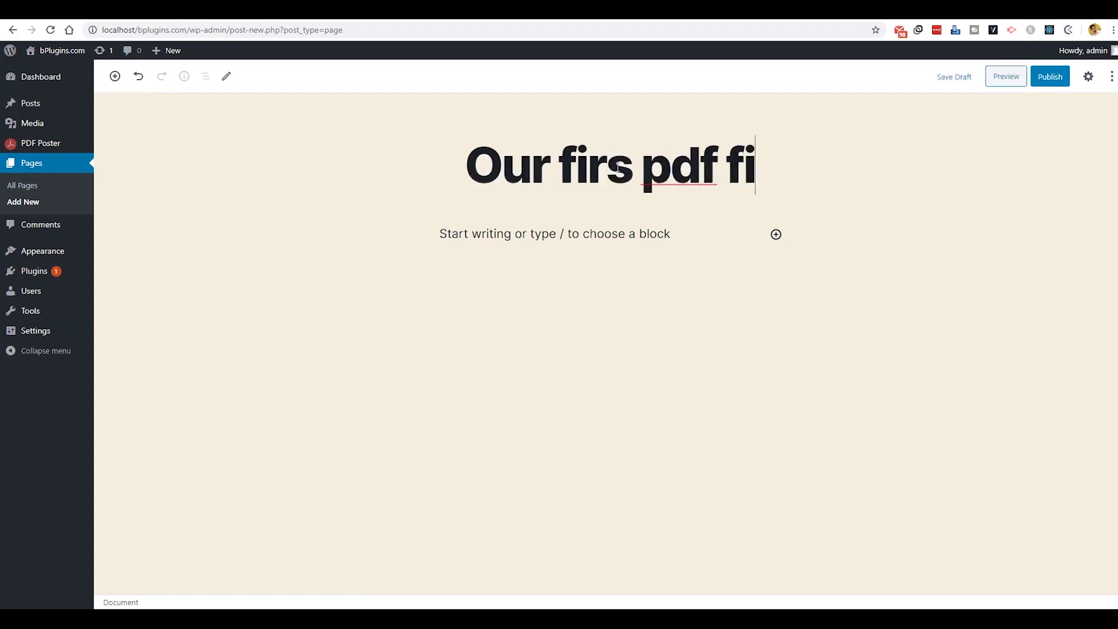
type("le is here")
left_click(760, 252)
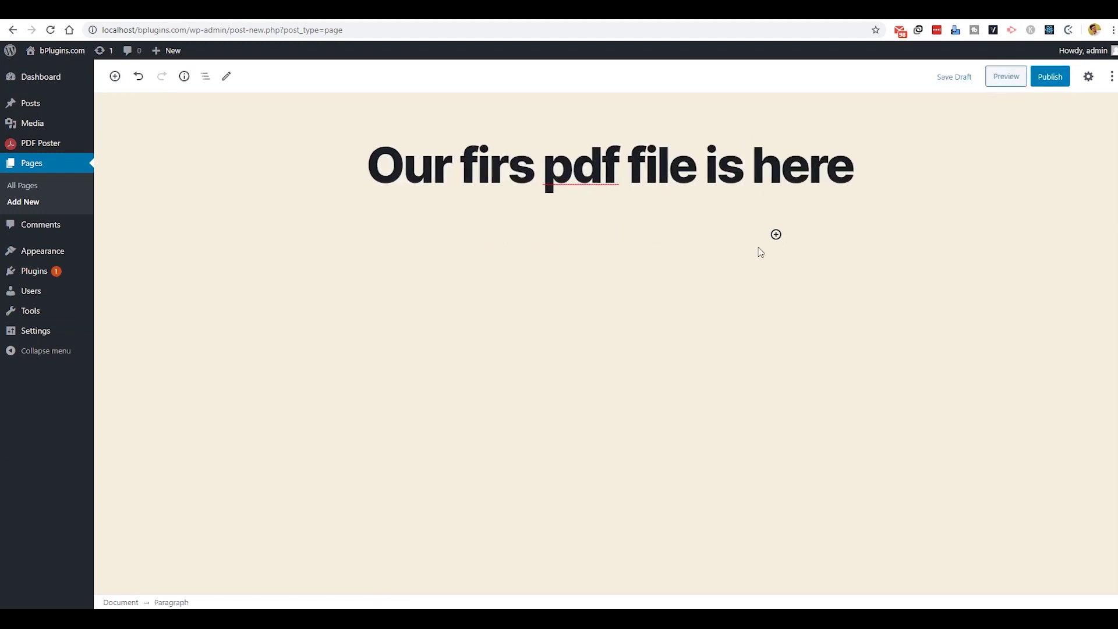
left_click(775, 234)
type("shor")
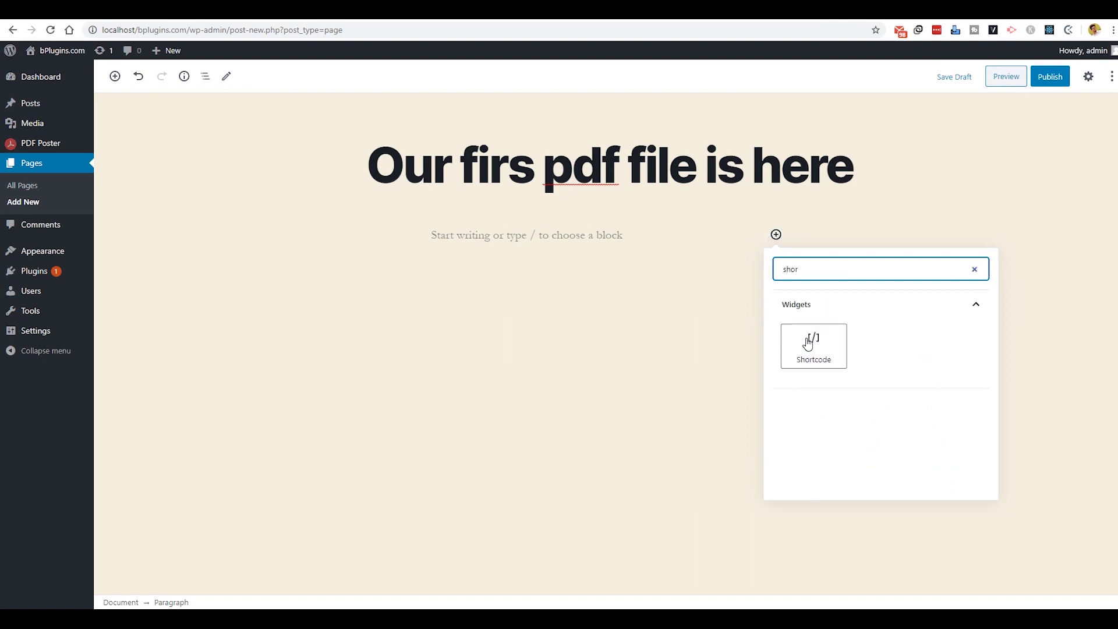
left_click(808, 344)
key("ctrl+v")
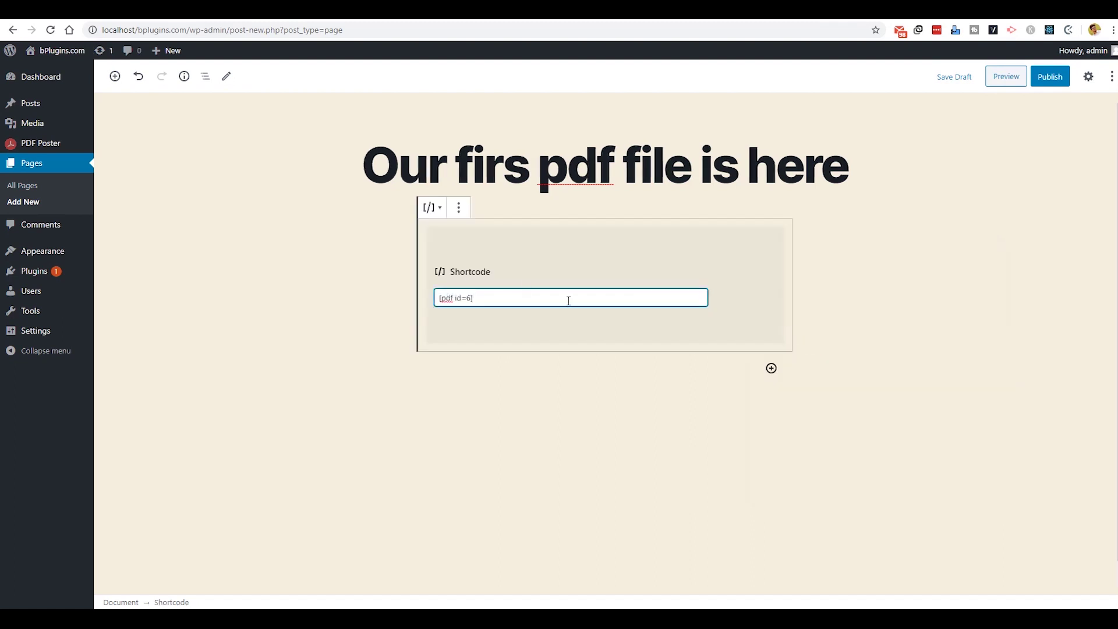
Publish the page and open the live page in a new tab
left_click(1050, 77)
right_click(205, 586)
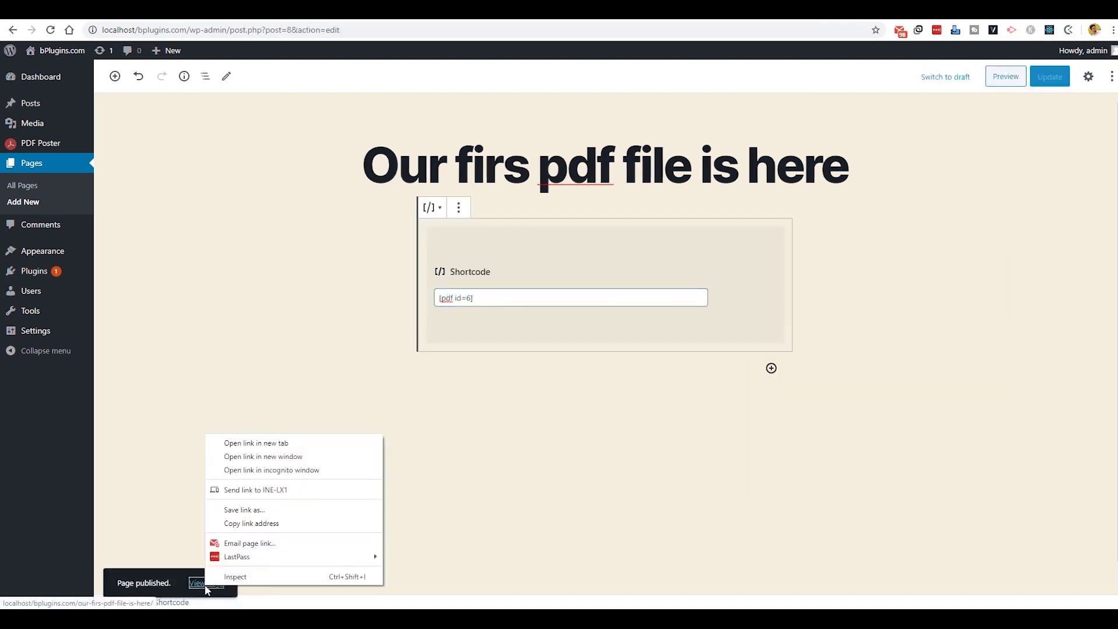
left_click(282, 443)
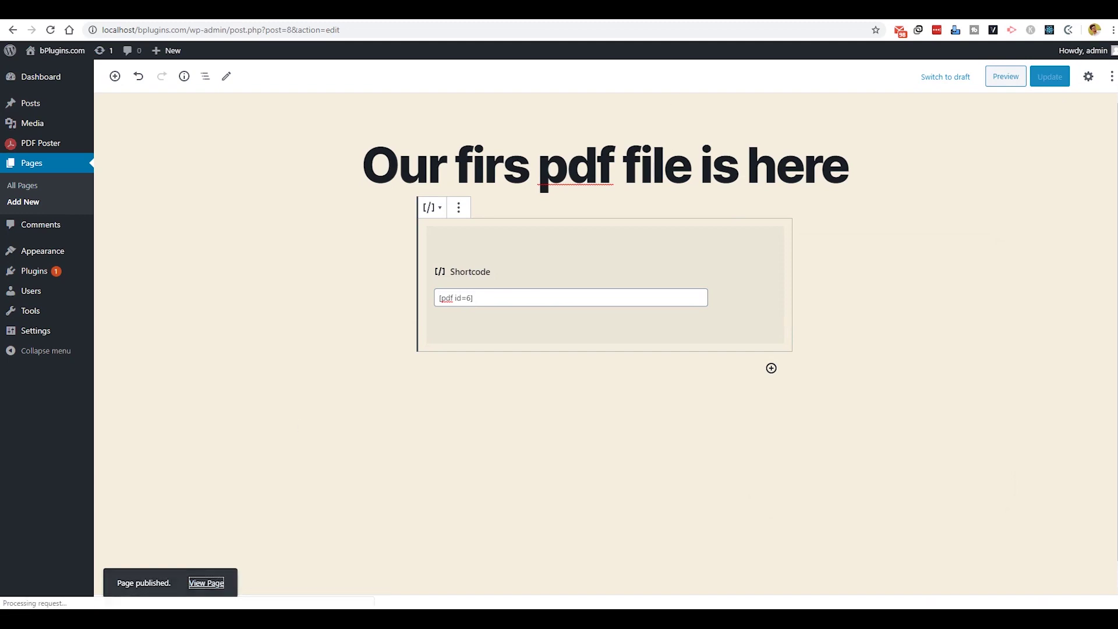
key("ctrl+Tab")
Scroll through the live page to inspect the embedded license PDF viewer and its file name
scroll(366, 403, "down", 3)
scroll(396, 379, "up", 2)
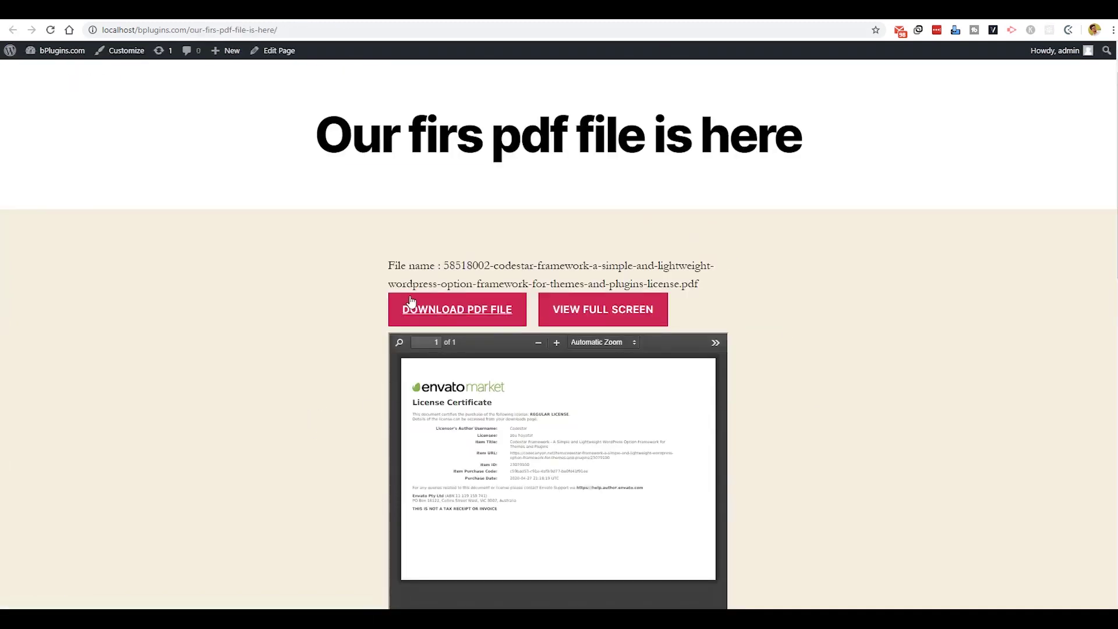
scroll(431, 191, "down", 1)
mouse_move(442, 207)
left_mouse_down()
mouse_move(716, 201)
mouse_move(660, 211)
left_mouse_up()
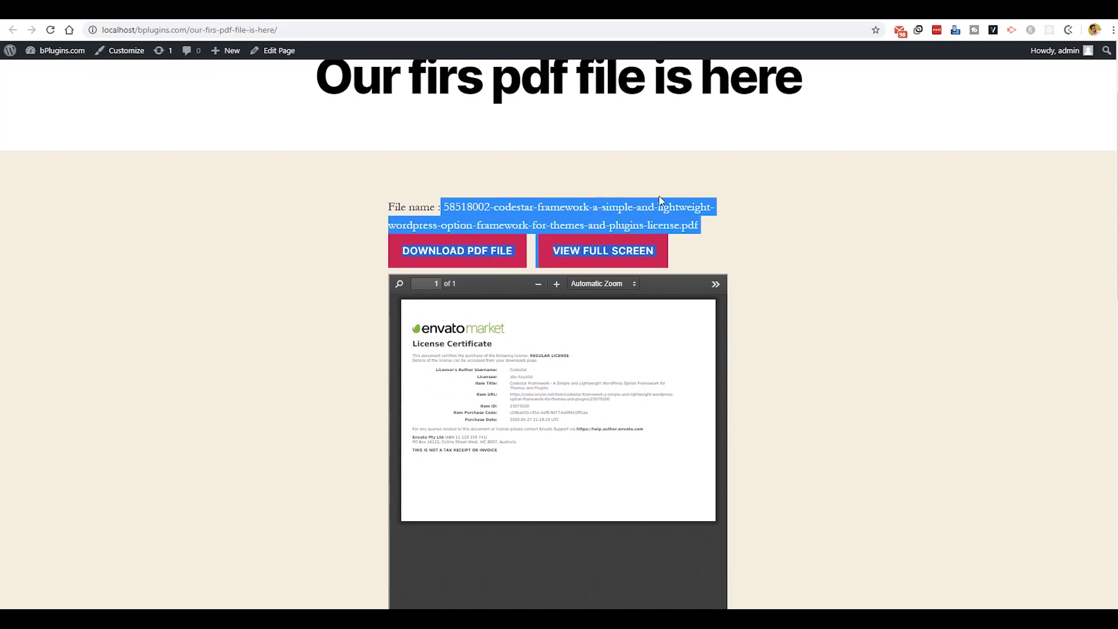
left_click(743, 233)
scroll(831, 407, "down", 2)
scroll(801, 409, "down", 2)
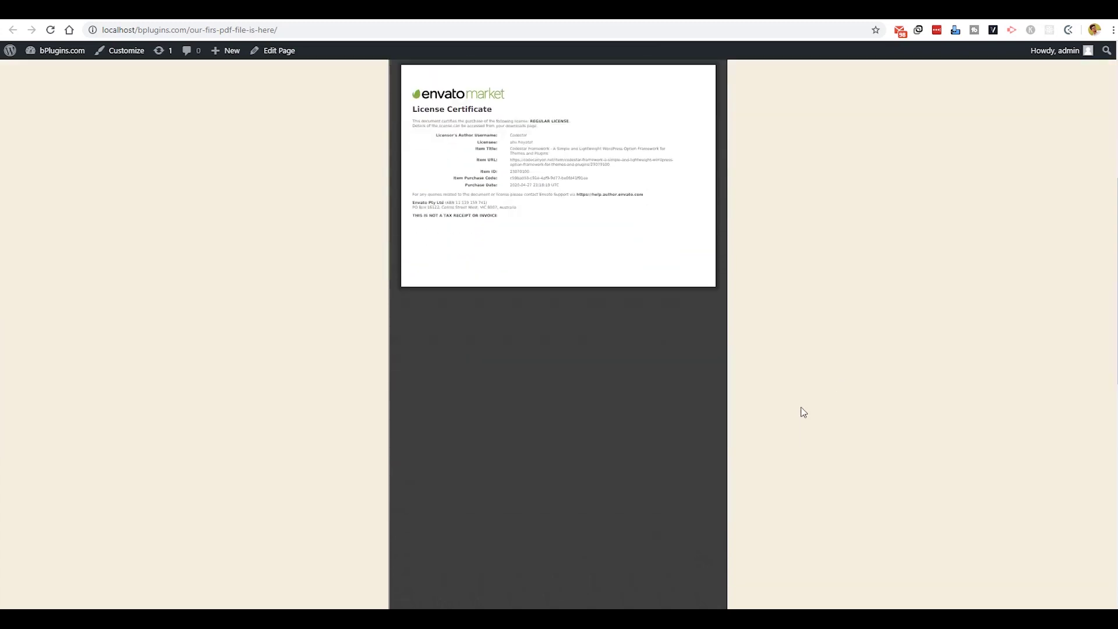
scroll(801, 410, "up", 2)
scroll(801, 409, "up", 3)
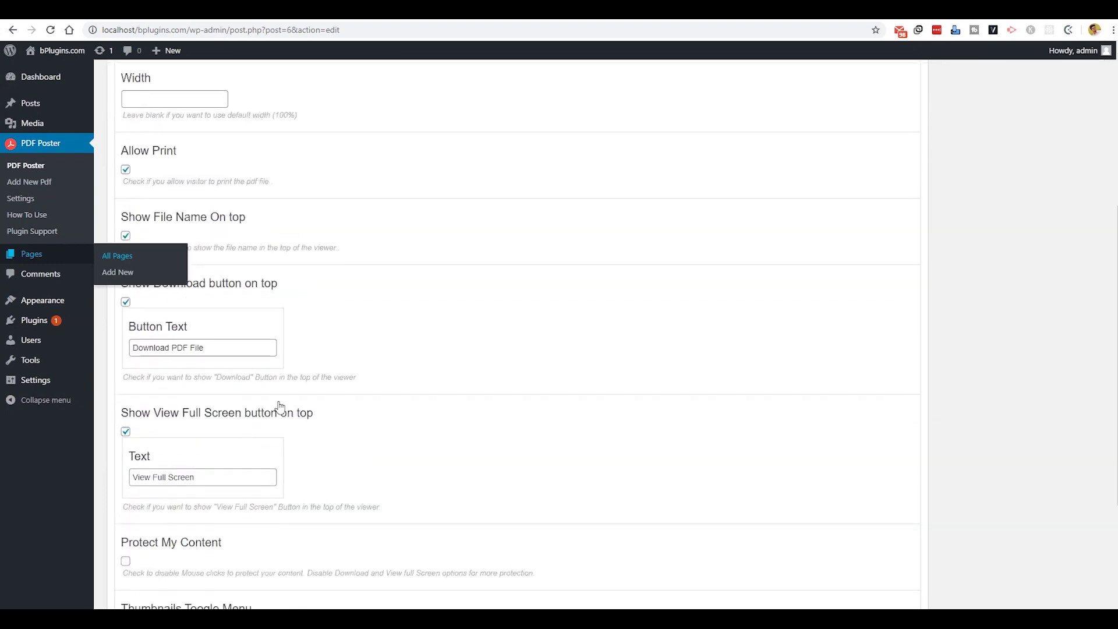
Set the viewer width to 900 and update the PDF entry
scroll(320, 379, "up", 5)
left_click(156, 396)
type("900")
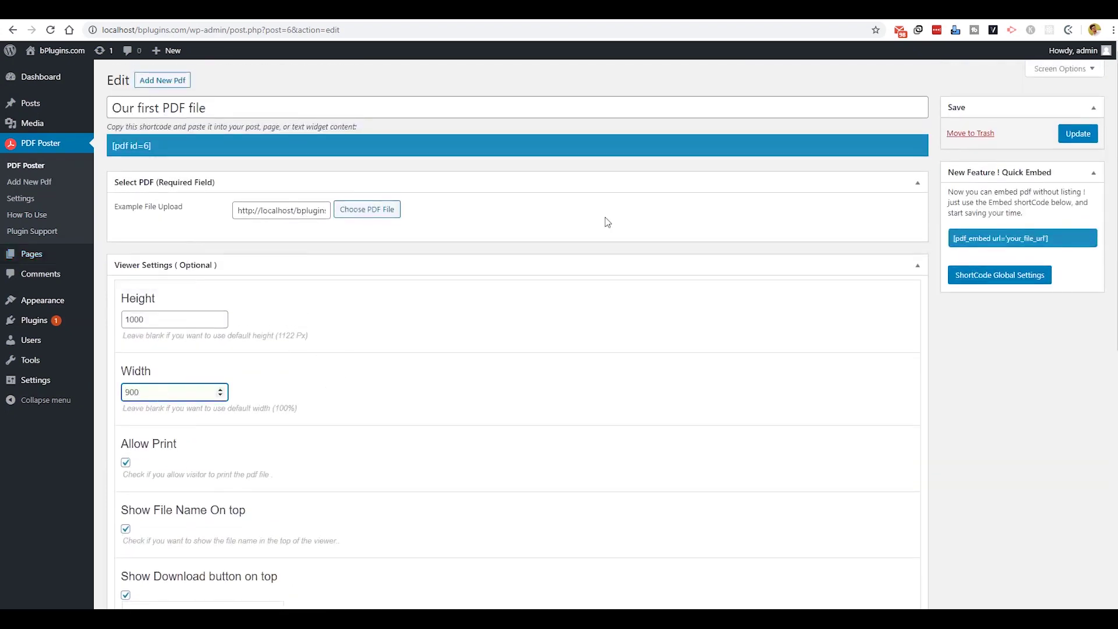
left_click(262, 116)
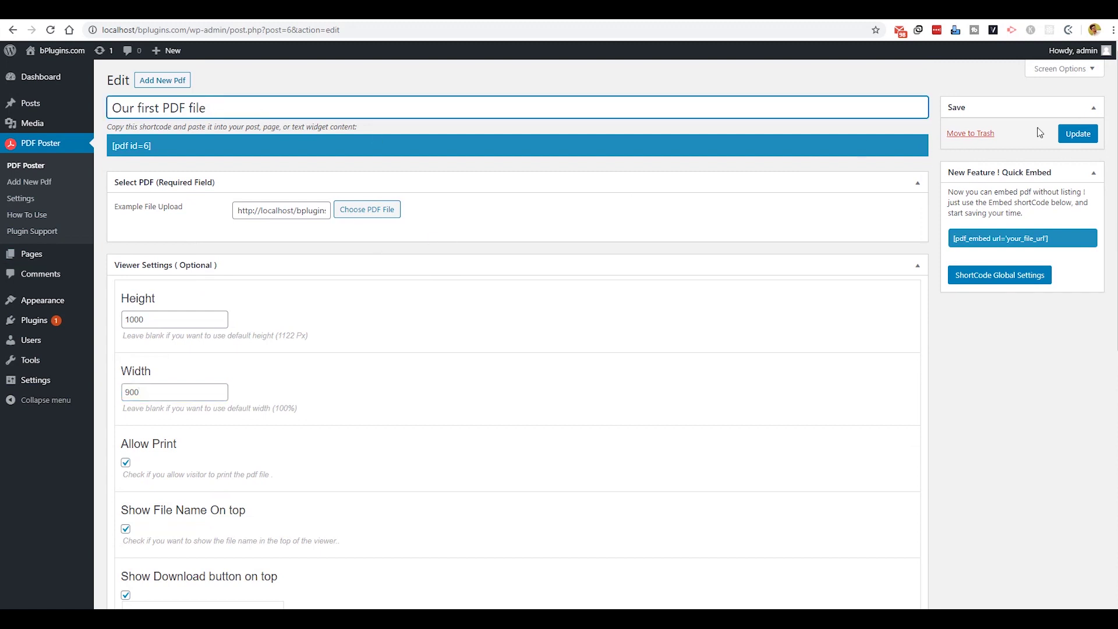
left_click(1076, 135)
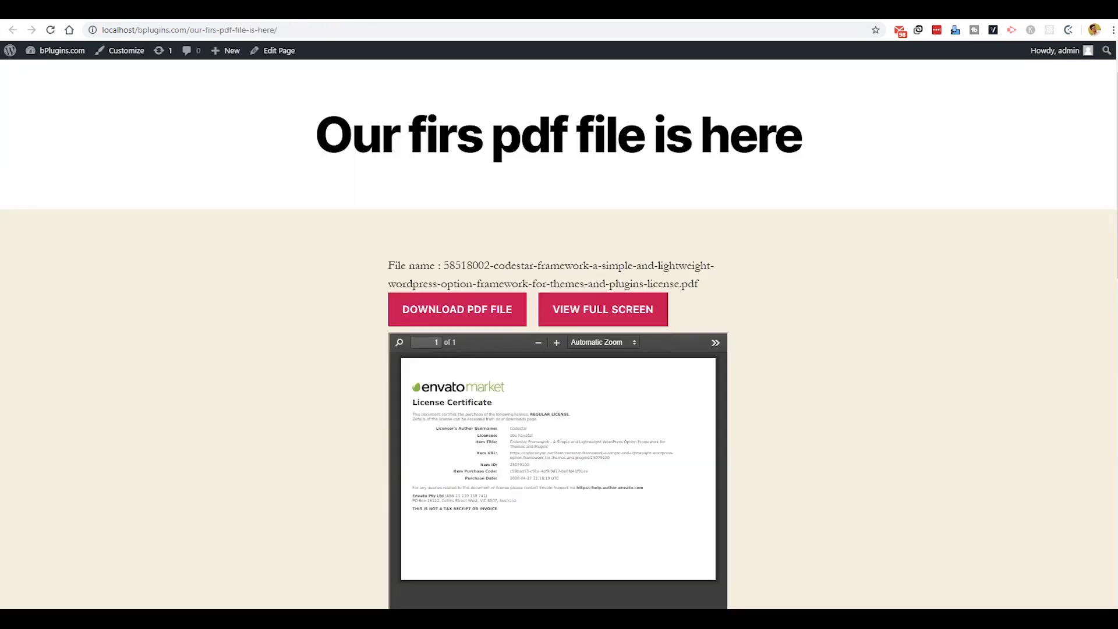
Reload the live page to check the resized PDF viewer
right_click(205, 245)
left_click(235, 276)
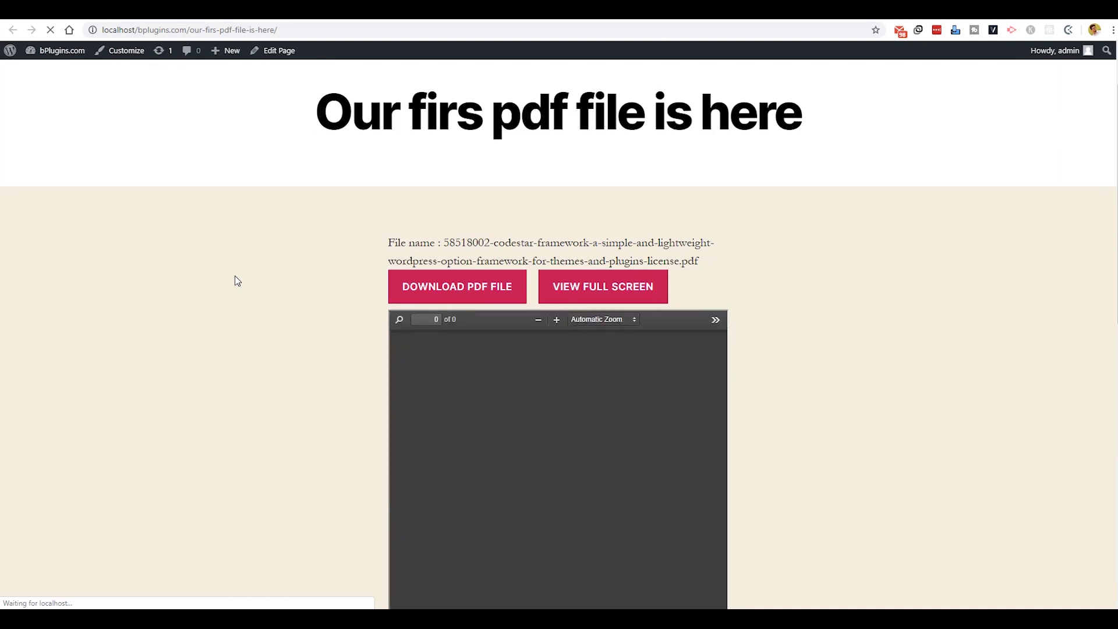
scroll(226, 322, "down", 3)
scroll(541, 404, "up", 3)
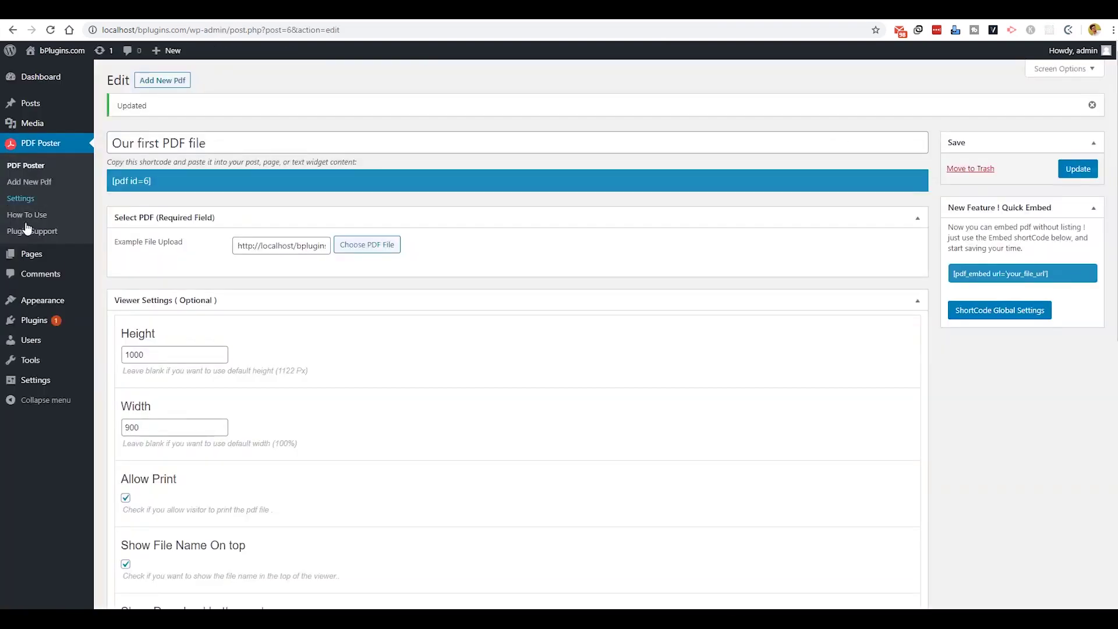
Start a PDF entry titled 'Our Protected pdf file' and upload the GTmetrix report PDF from Downloads
left_click(35, 187)
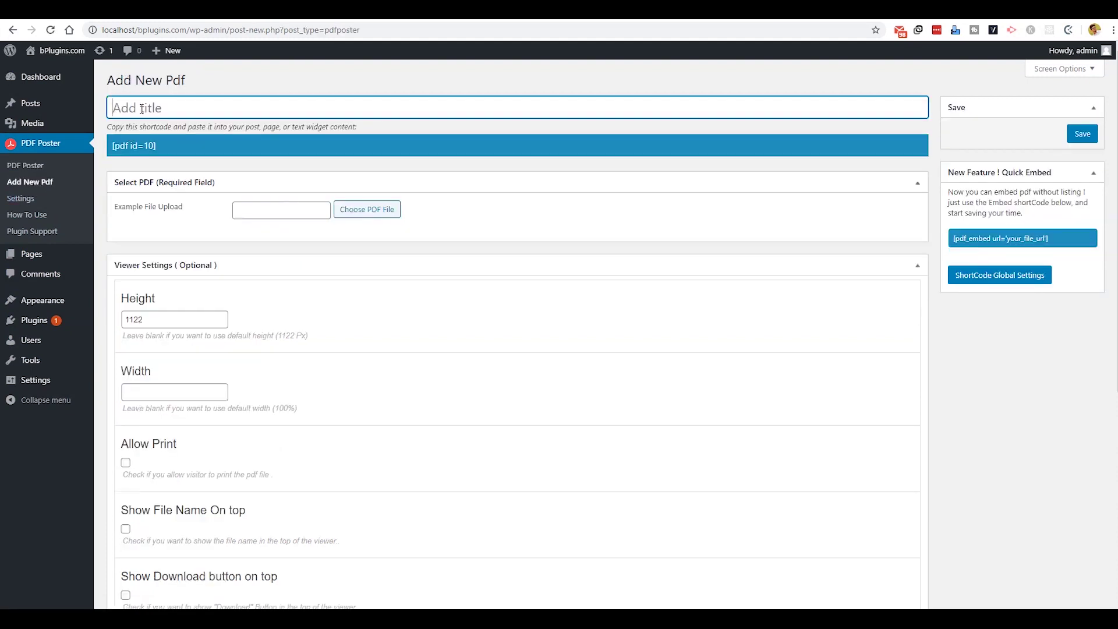
type("Our Protected pdf file")
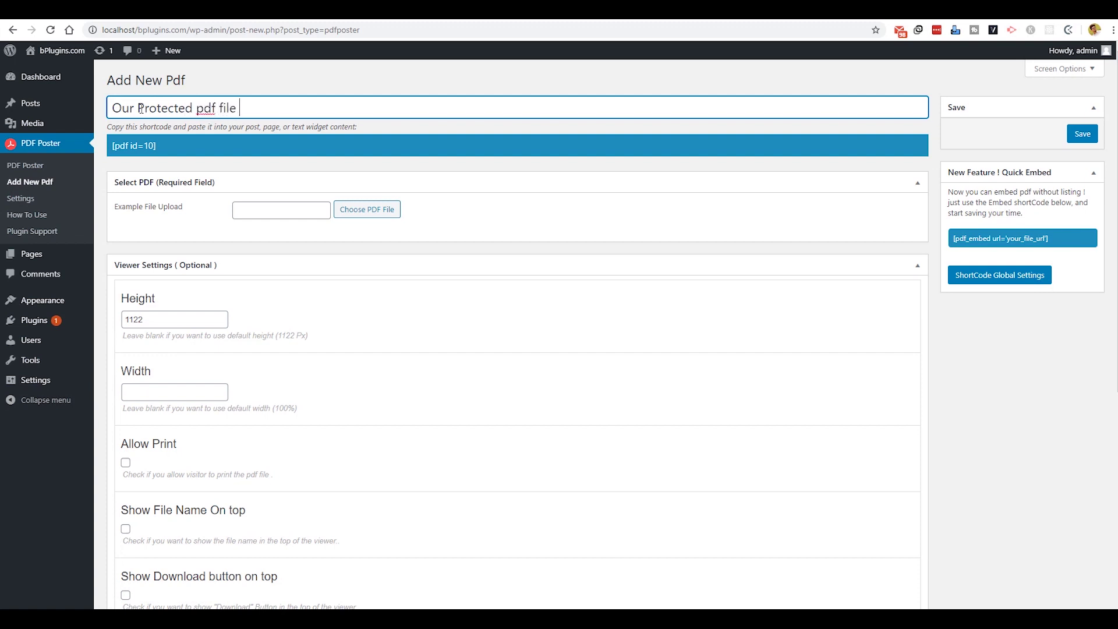
left_click(365, 213)
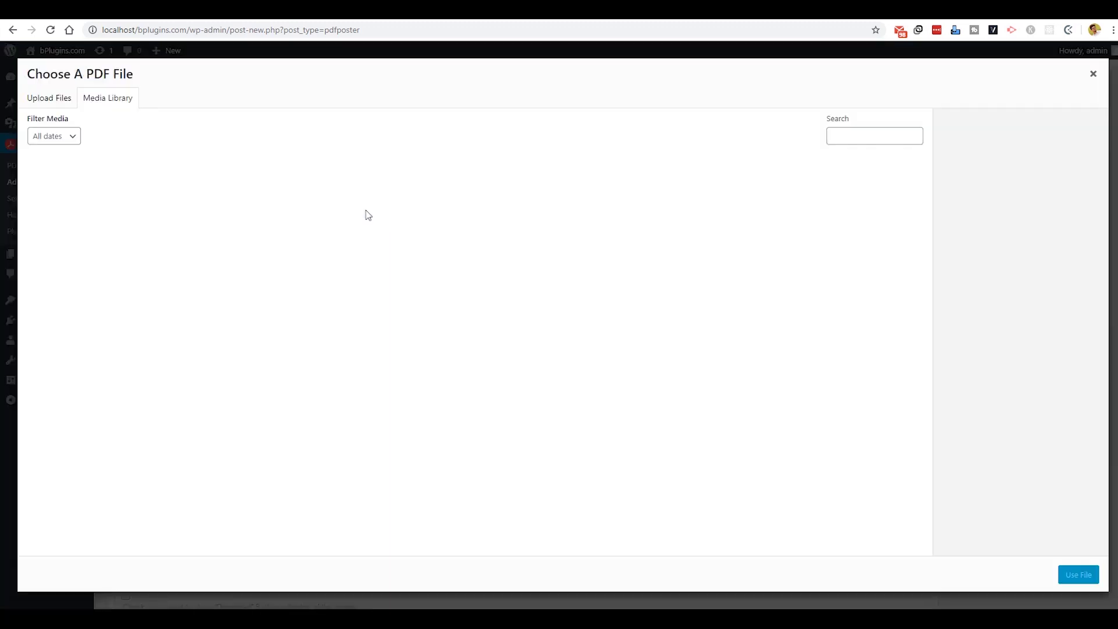
left_click(55, 103)
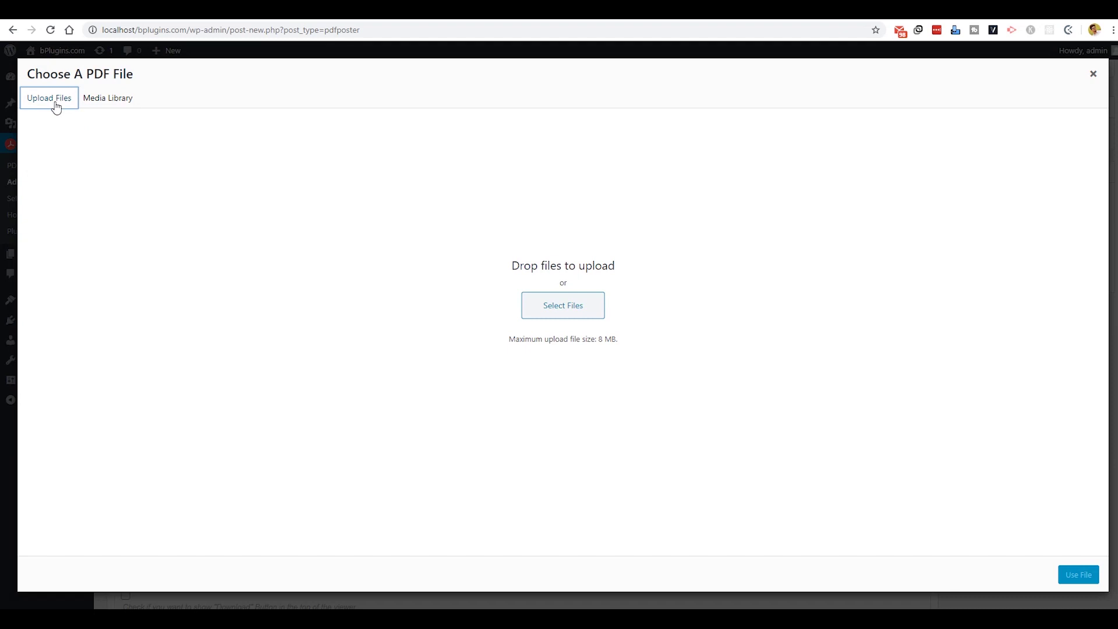
left_click(539, 310)
left_click(53, 256)
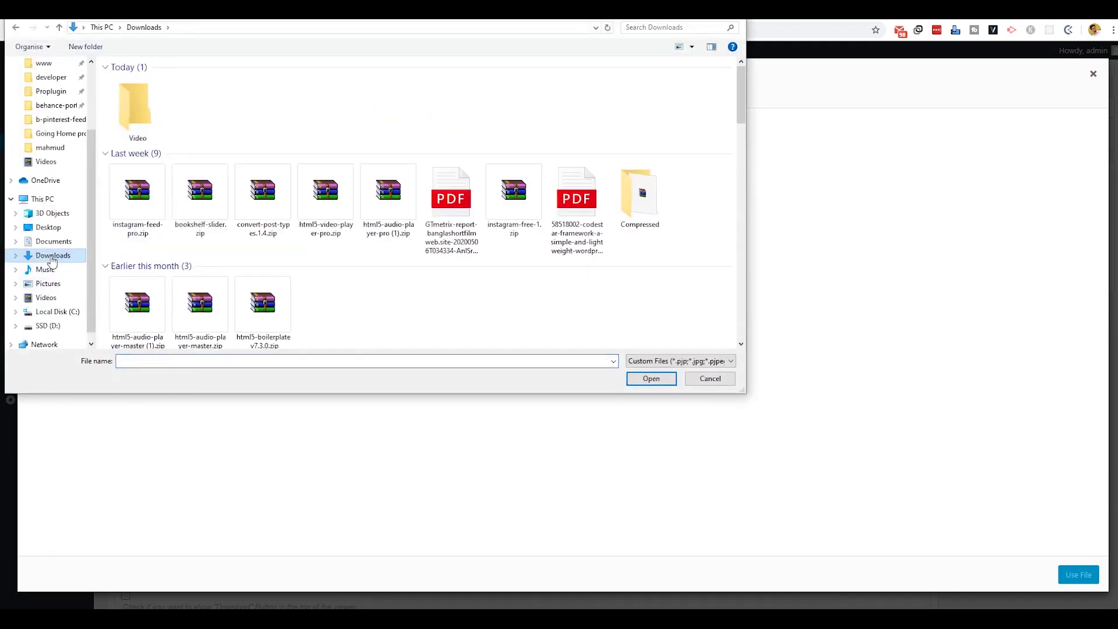
double_click(451, 206)
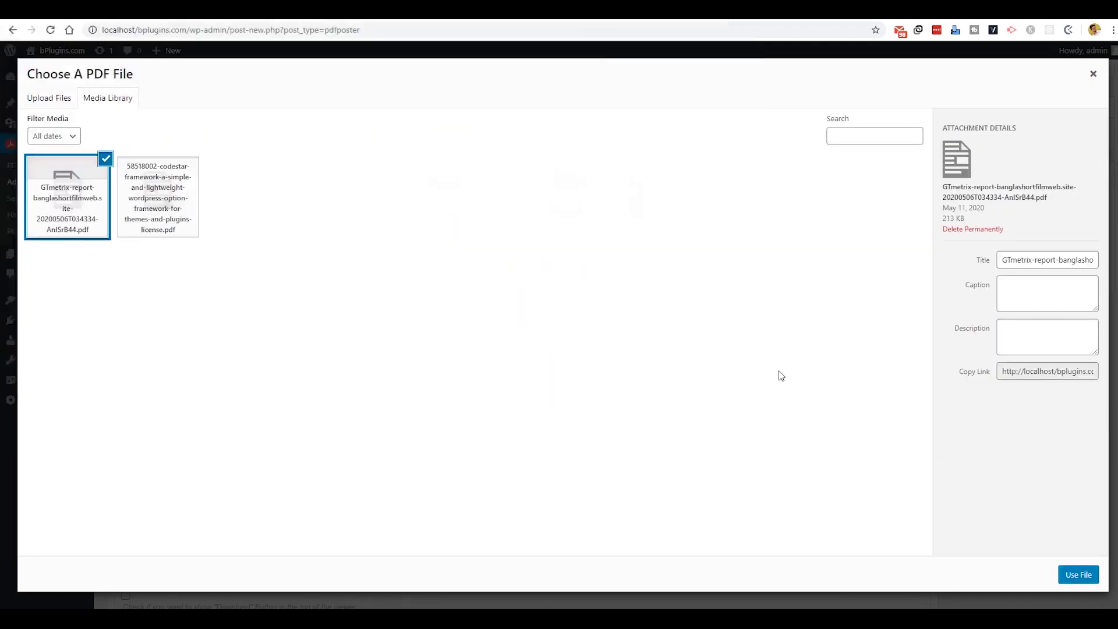
Attach the GTmetrix PDF to the entry and publish it as [pdf id=10]
left_click(1078, 576)
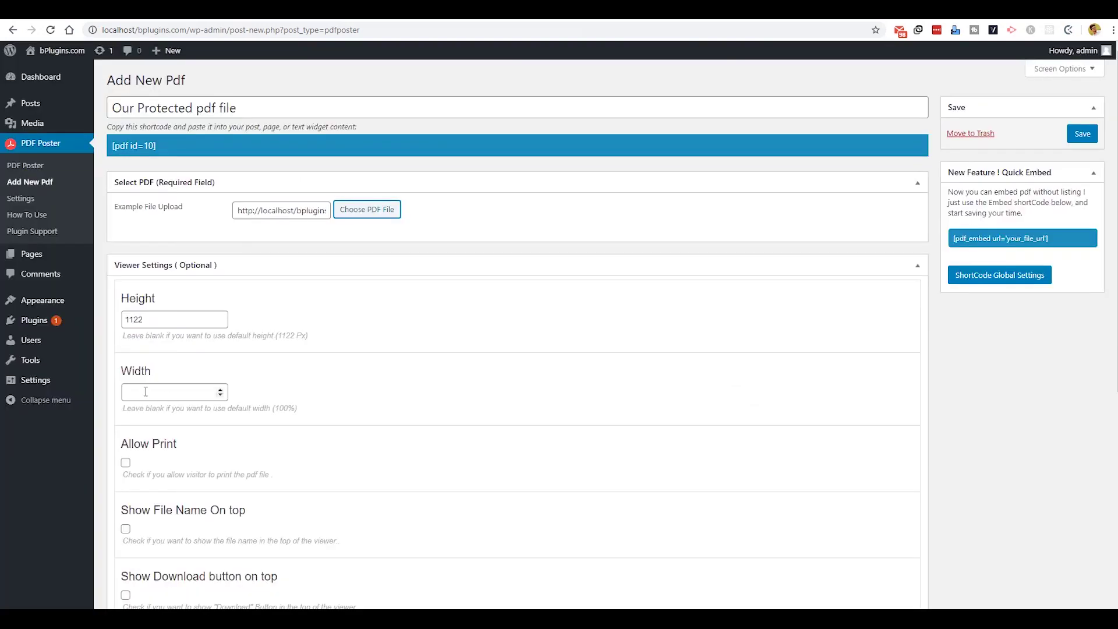
scroll(152, 377, "down", 3)
scroll(181, 430, "down", 3)
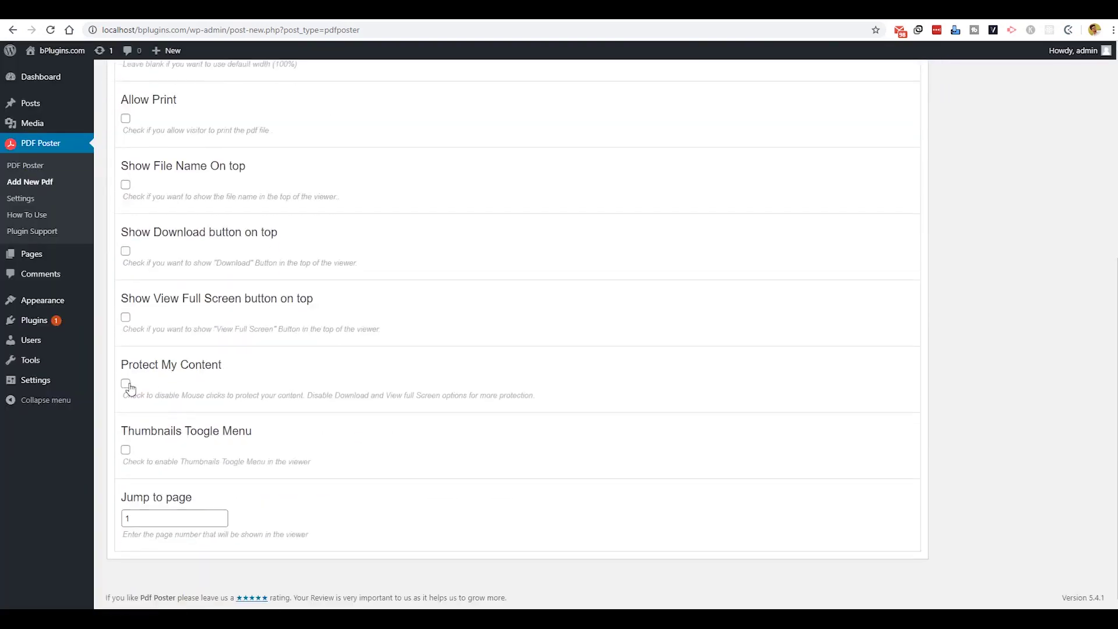
scroll(309, 477, "up", 6)
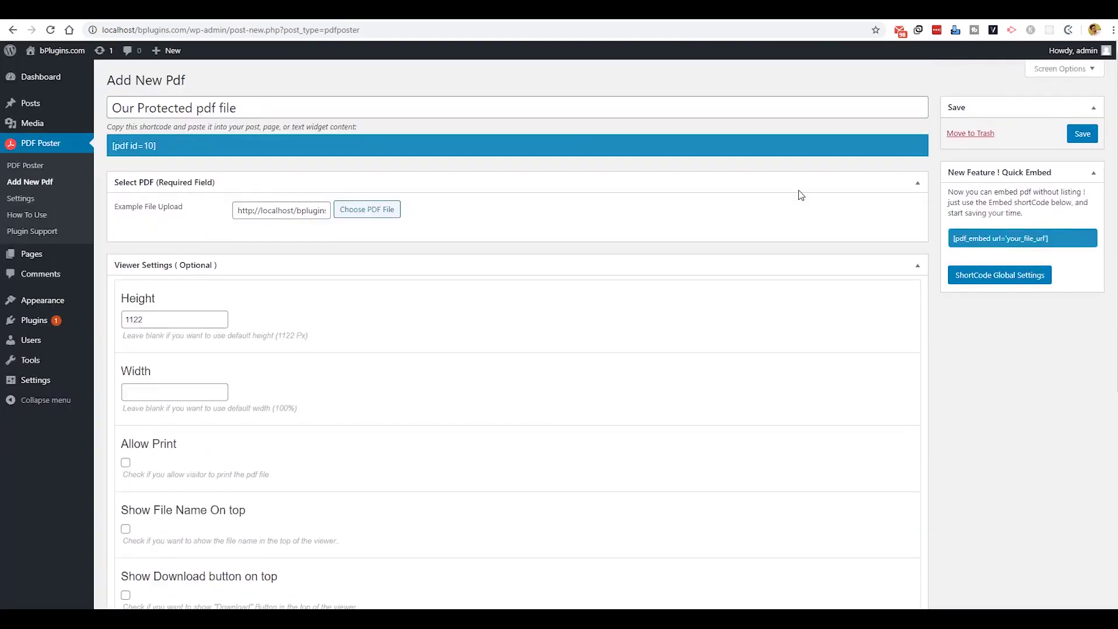
left_click(1080, 135)
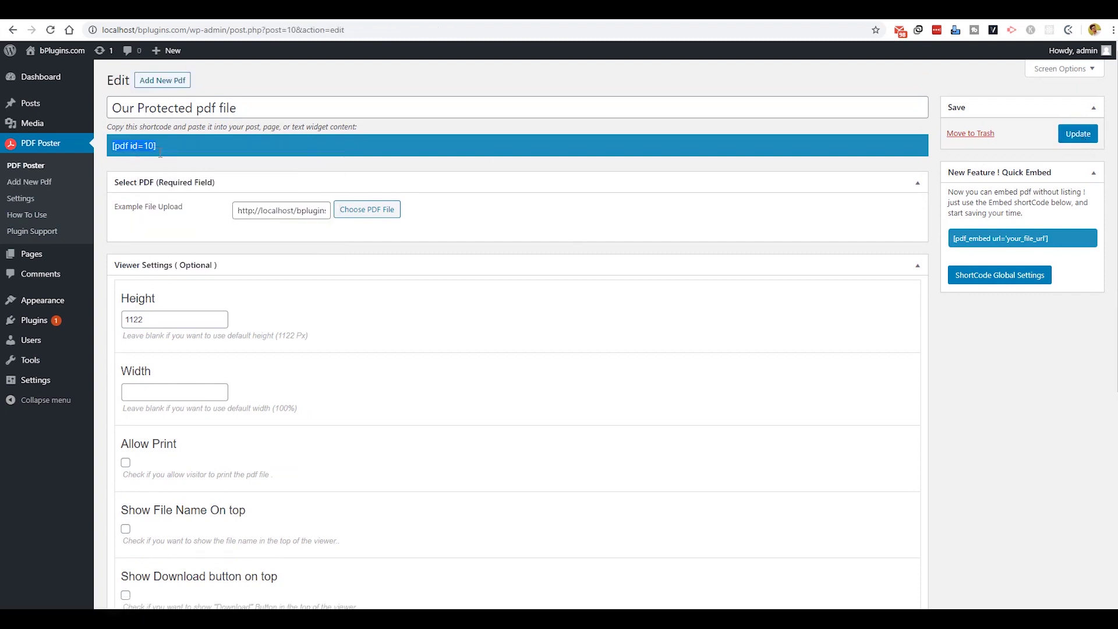
mouse_move(30, 103)
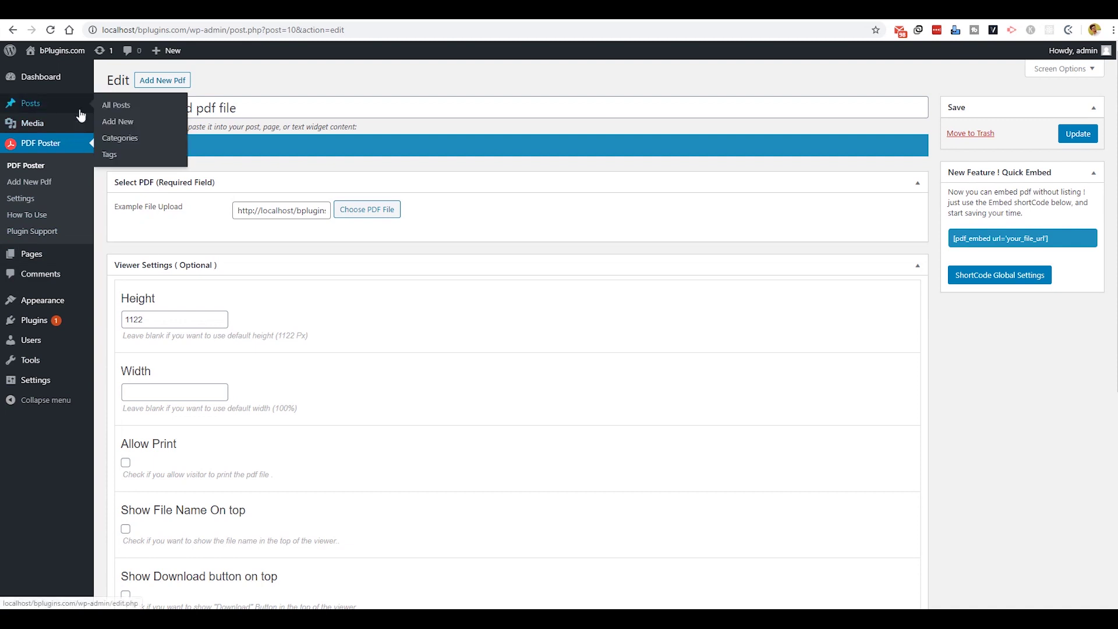
Start a new post titled 'Our protected pdf file is here'
right_click(119, 124)
key("Escape")
left_click(120, 123)
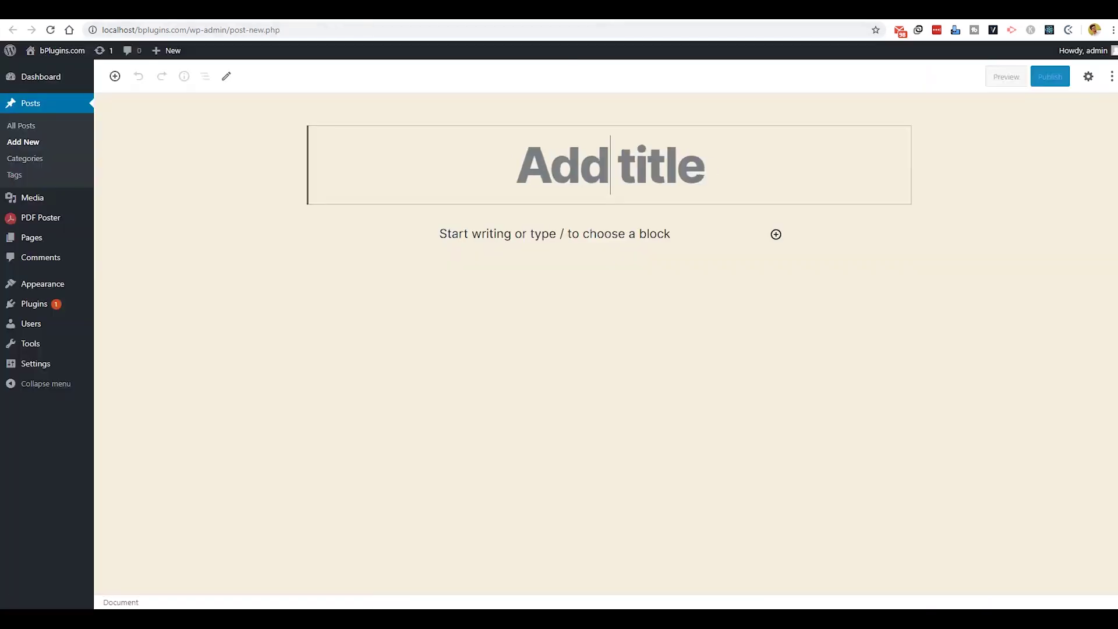
type("Our protecte")
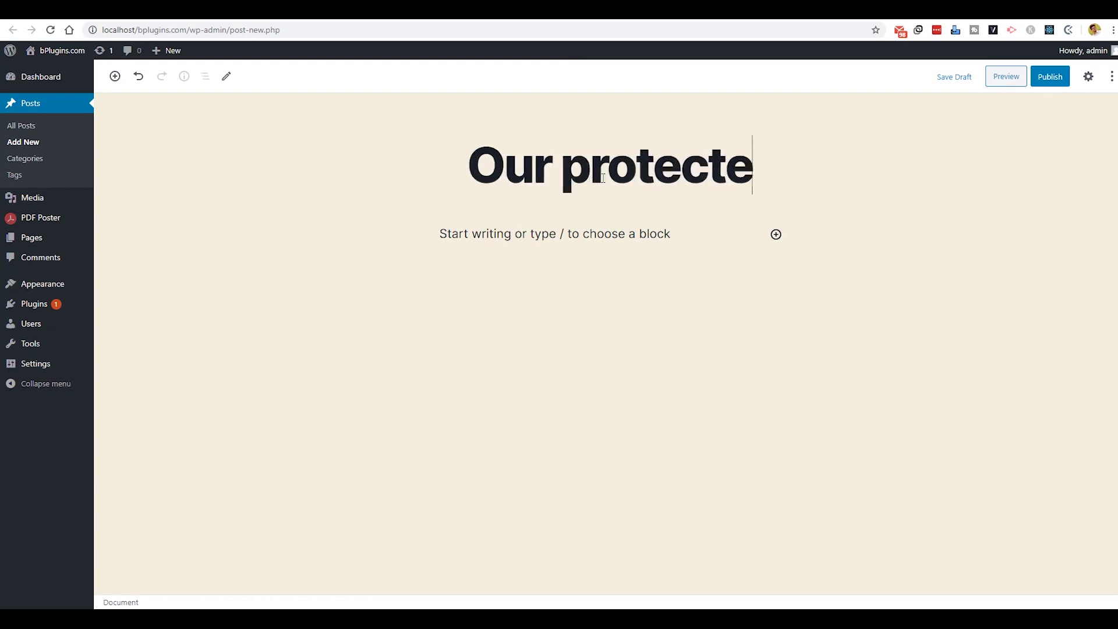
type("d pdf file ")
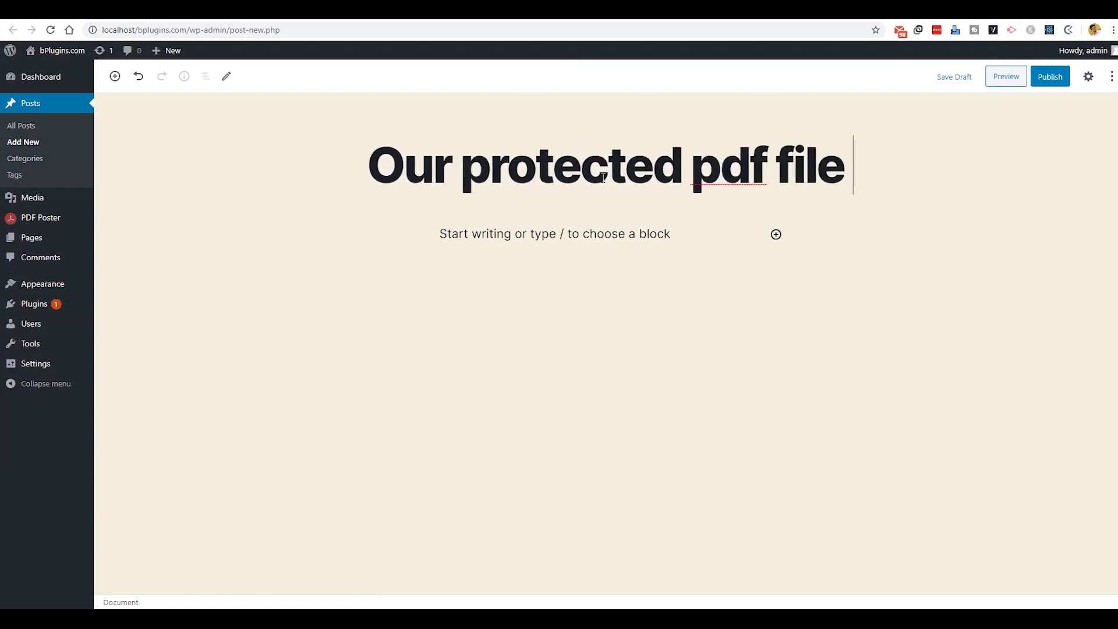
type("is here")
left_click(552, 290)
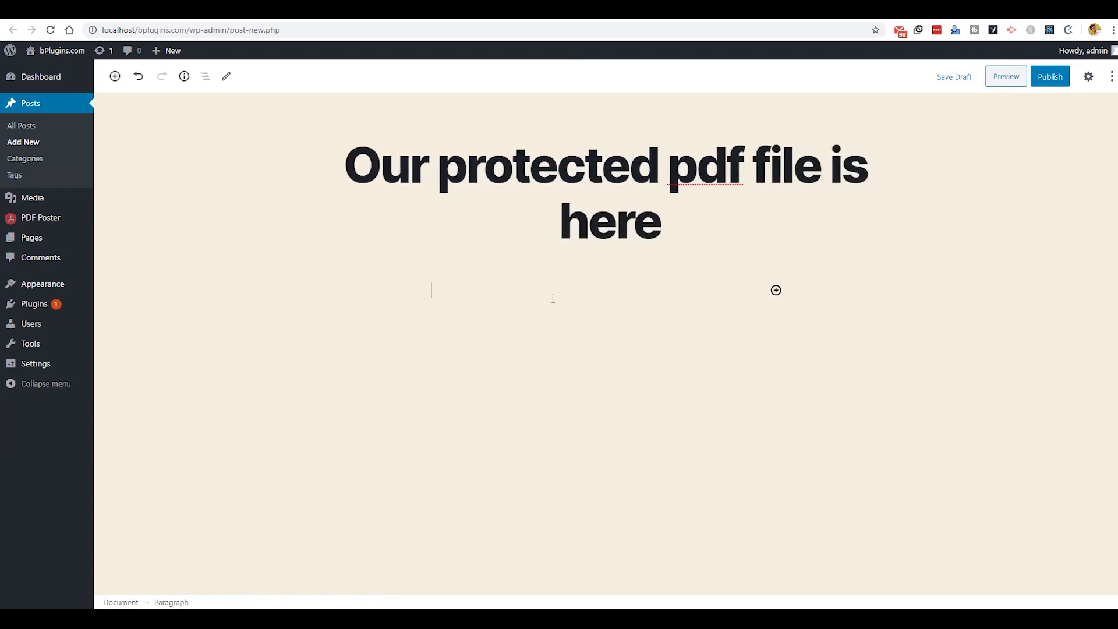
Add a Shortcode block with [pdf id=10], publish the post, and view it live
left_click(776, 290)
type("shor")
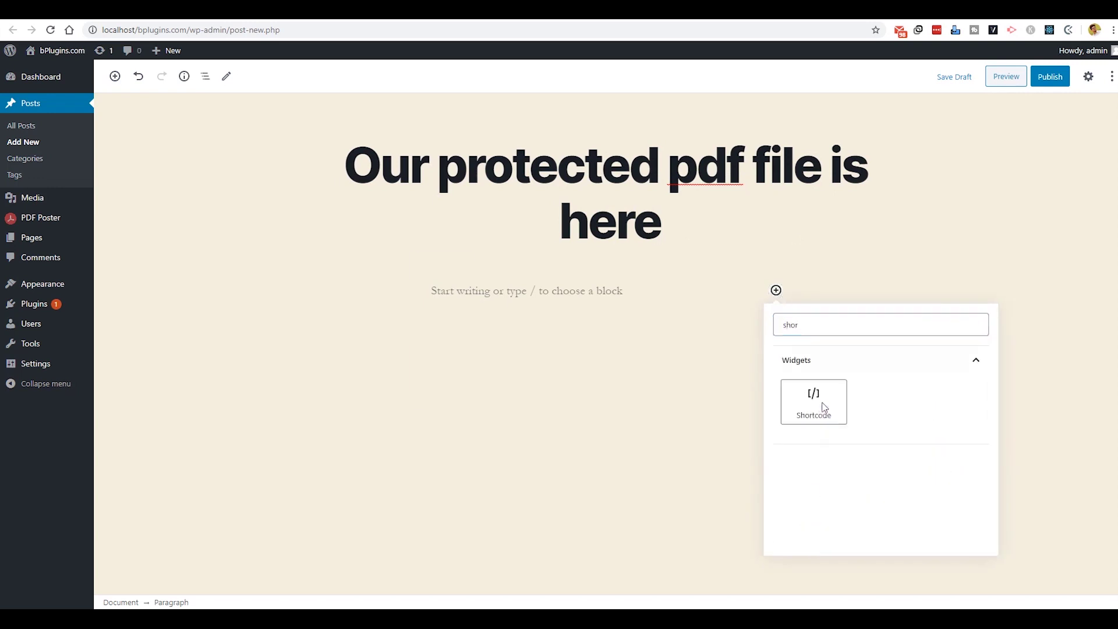
left_click(811, 401)
type("[pdf id=10]")
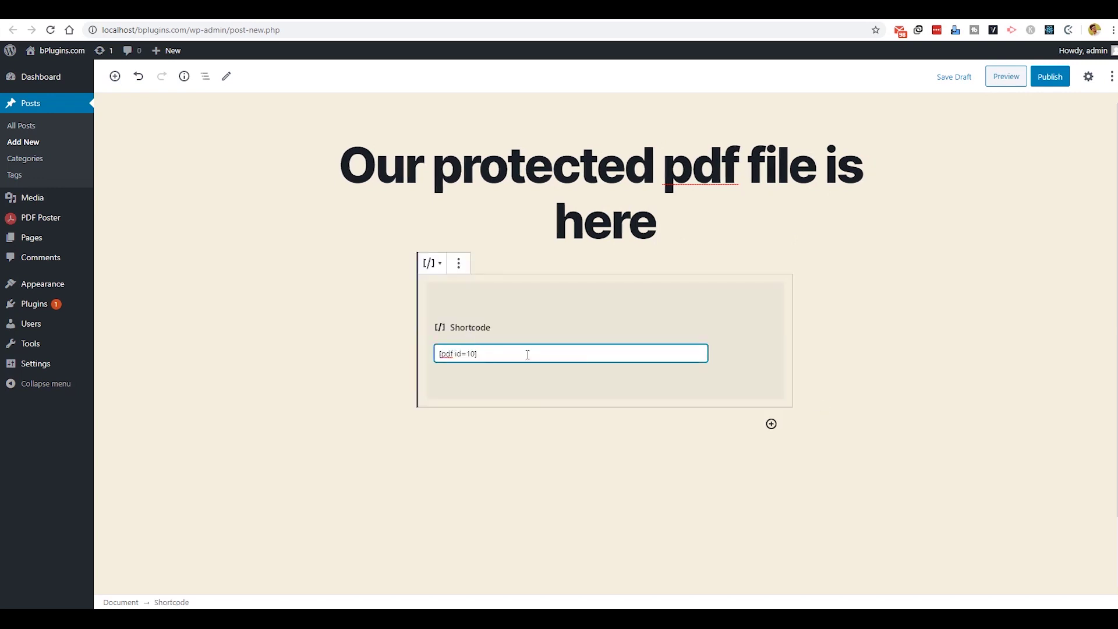
left_click(1059, 83)
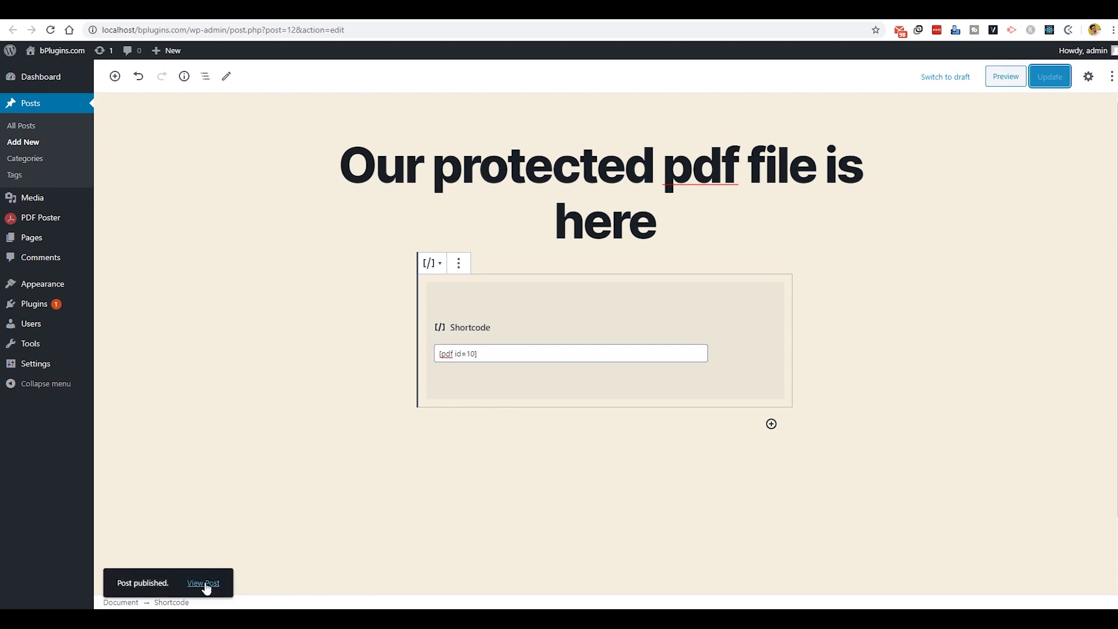
left_click(205, 584)
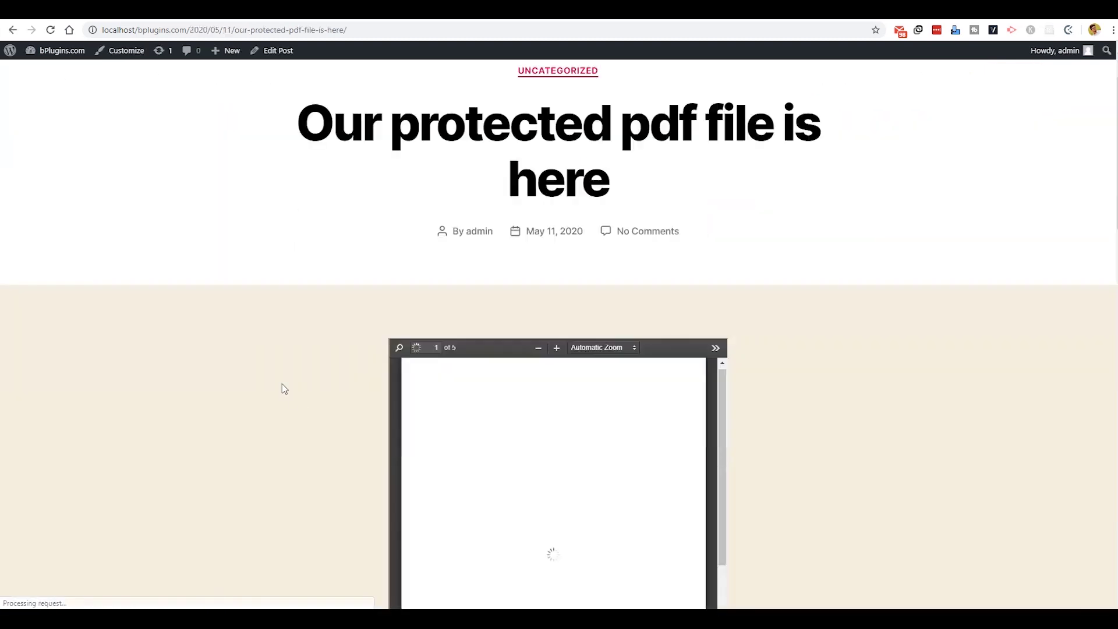
Scroll through the live post's 5-page GTmetrix report viewer
scroll(280, 383, "down", 3)
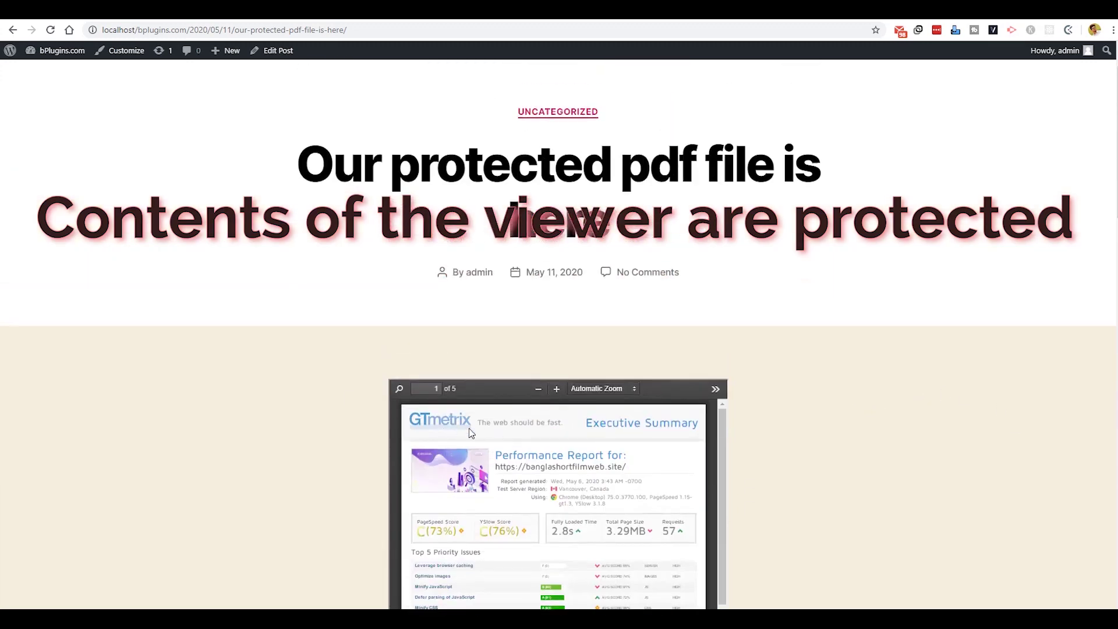
scroll(202, 429, "down", 2)
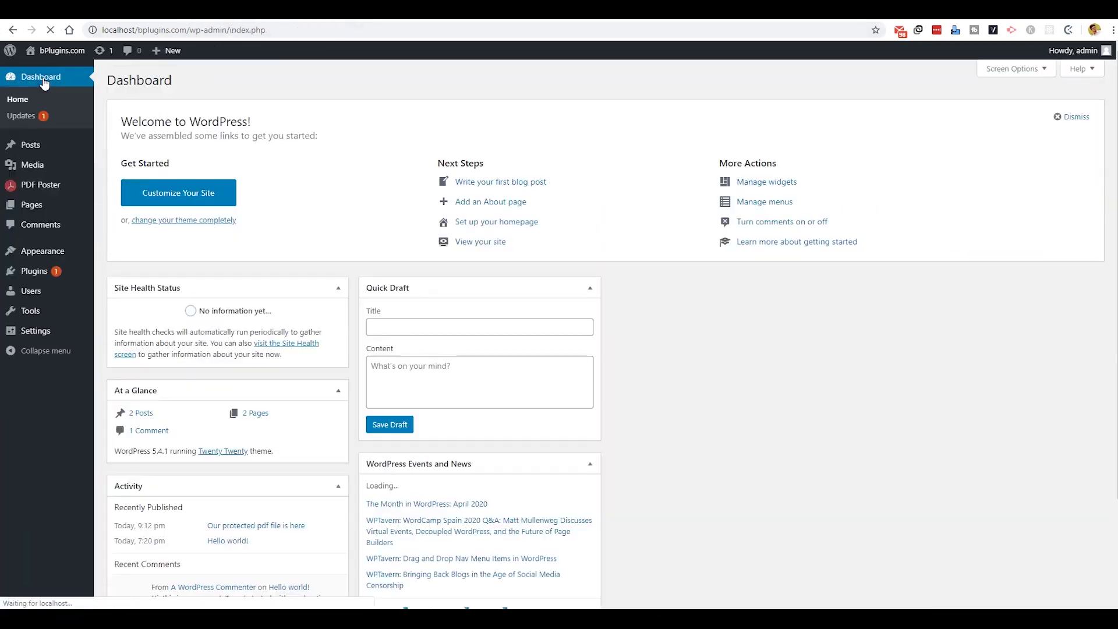
Start a PDF entry titled 'Our raw pdf viewer' using the licence PDF from the media library
left_click(36, 184)
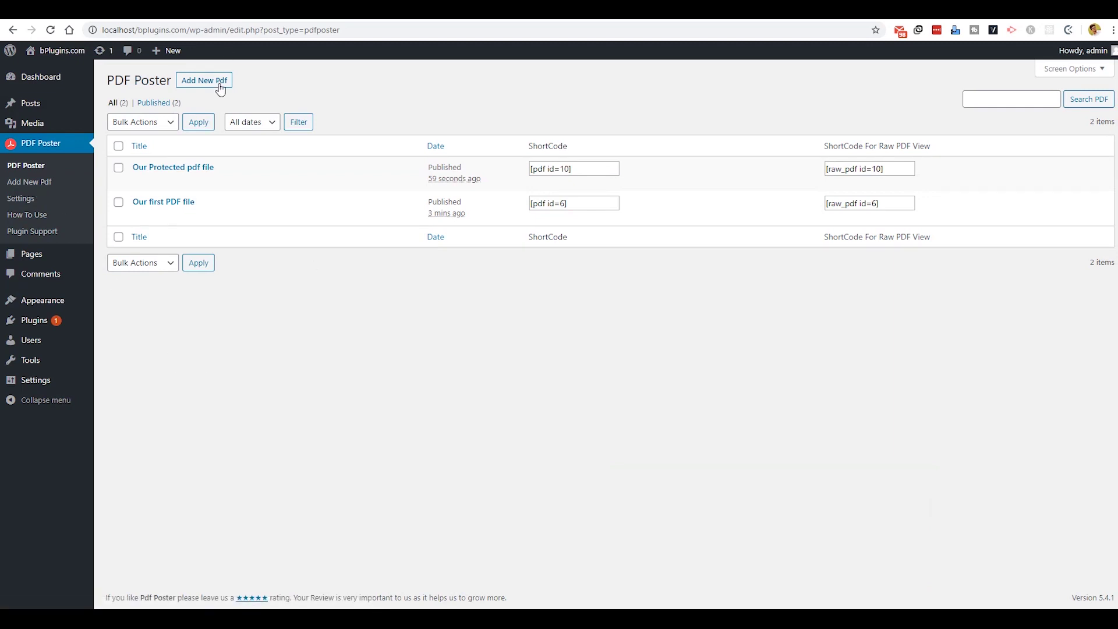
left_click(217, 82)
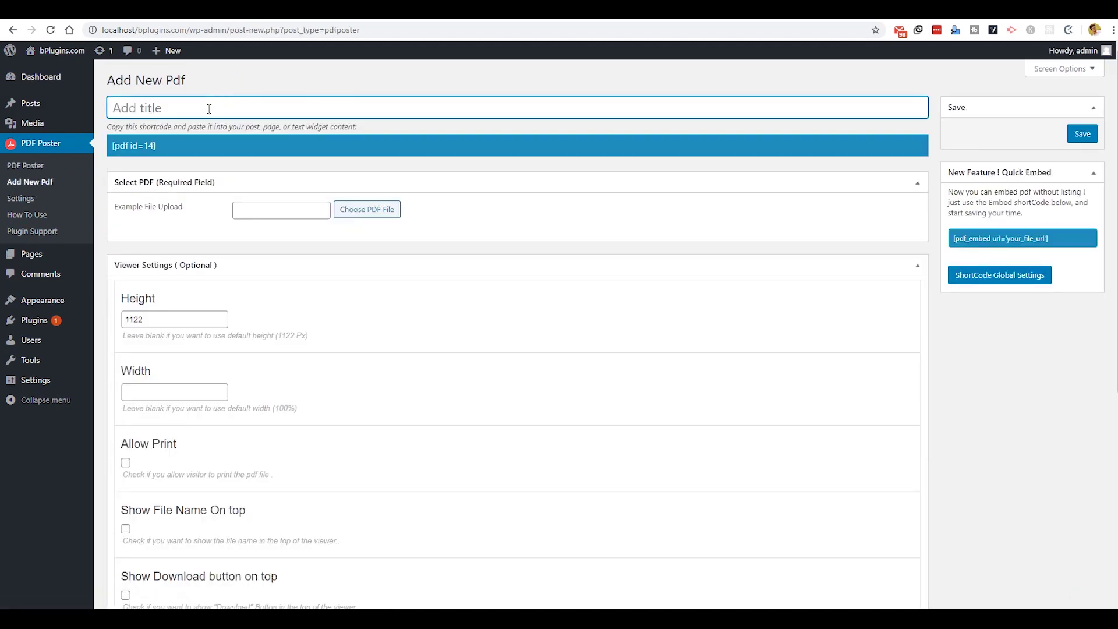
type("Our raw pdf viewer")
left_click(285, 210)
left_click(365, 213)
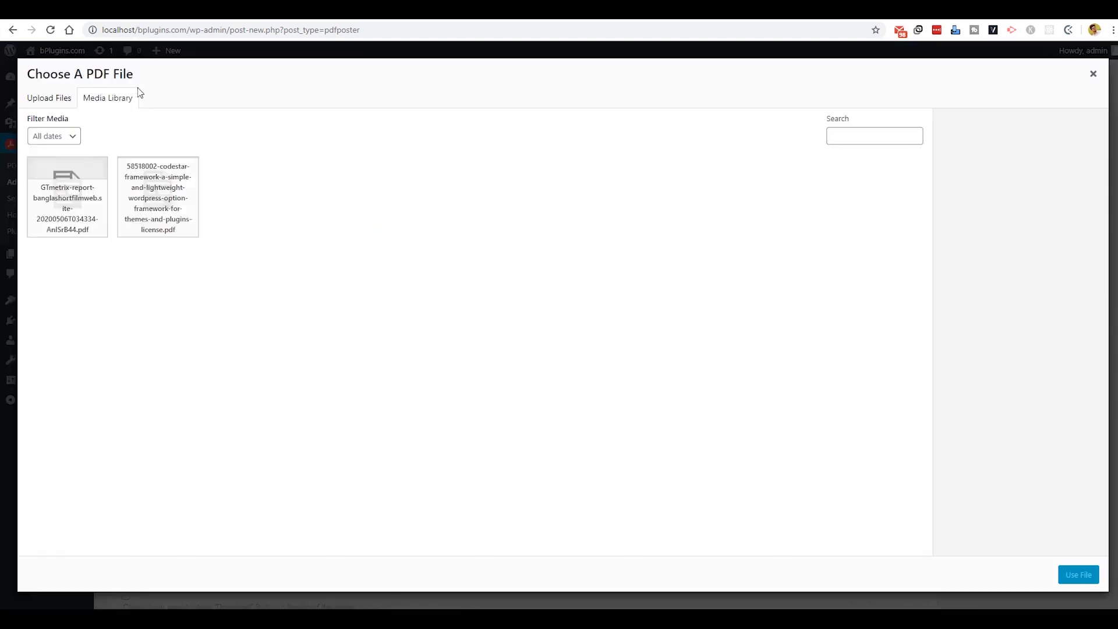
left_click(59, 100)
left_click(126, 99)
left_click(68, 213)
left_click(163, 213)
left_click(1078, 574)
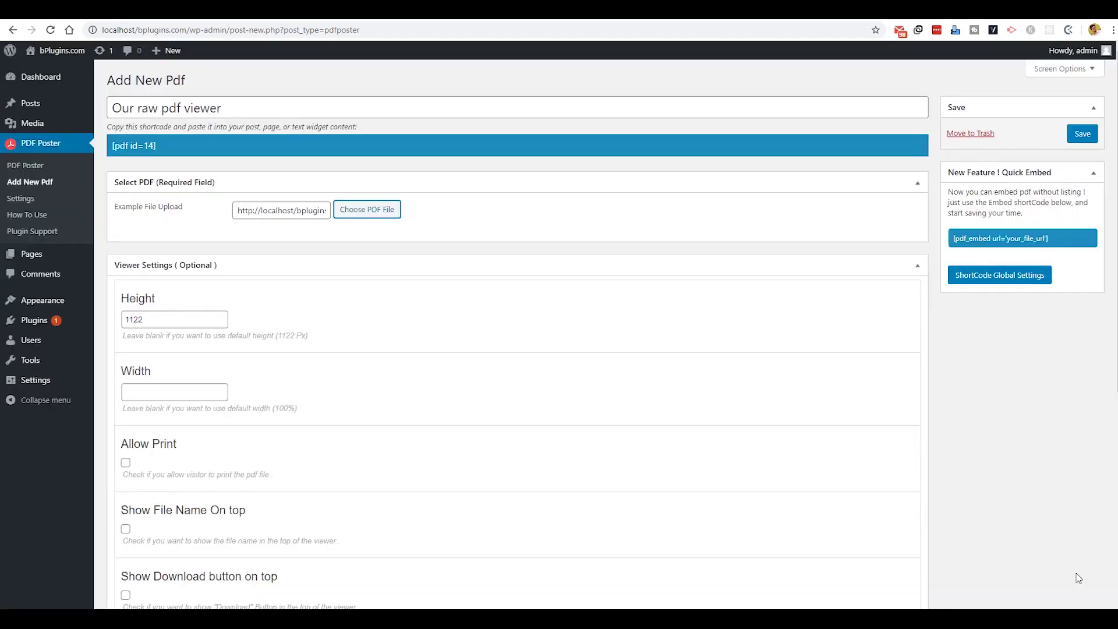
Set the viewer height and width to 900 and save the entry
left_click_drag(151, 320, 118, 322)
type("5")
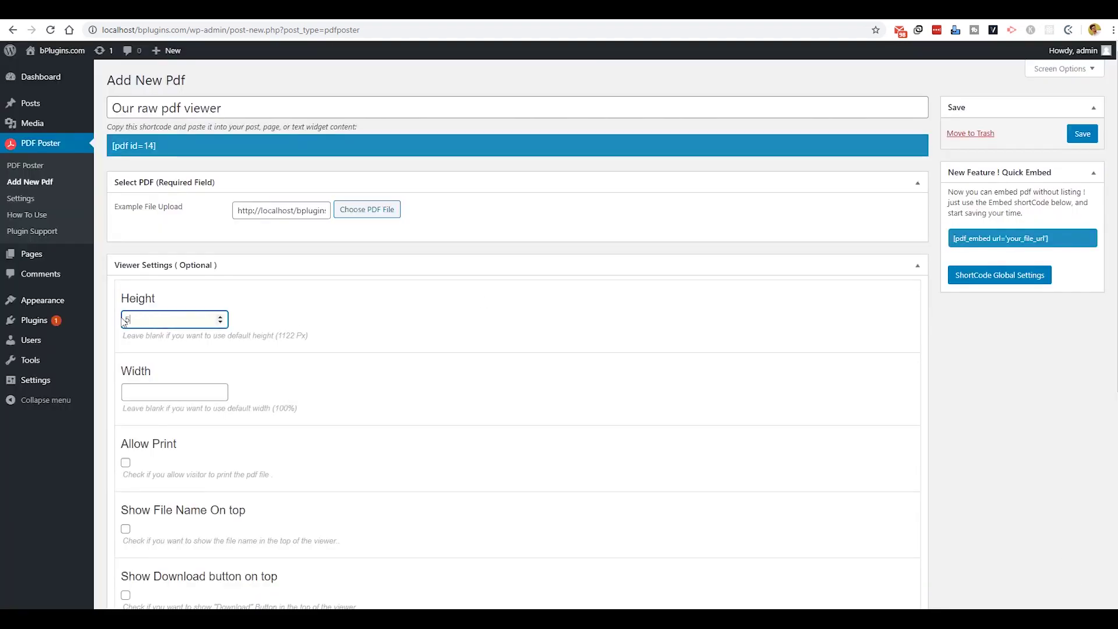
left_click(180, 396)
type("900")
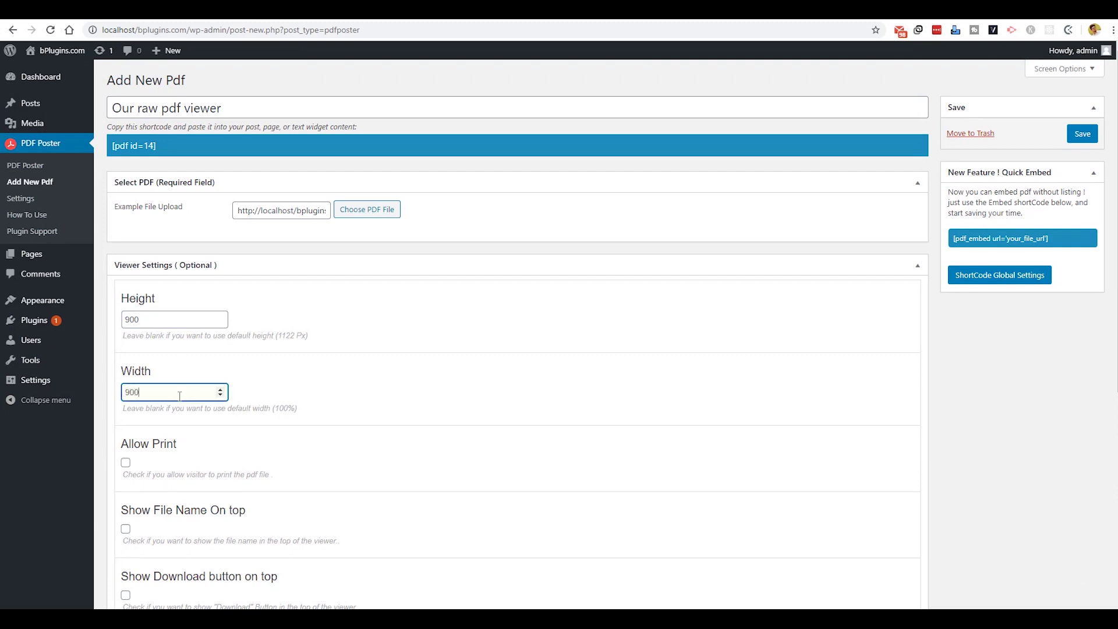
scroll(240, 369, "down", 3)
scroll(240, 369, "up", 3)
left_click(1083, 133)
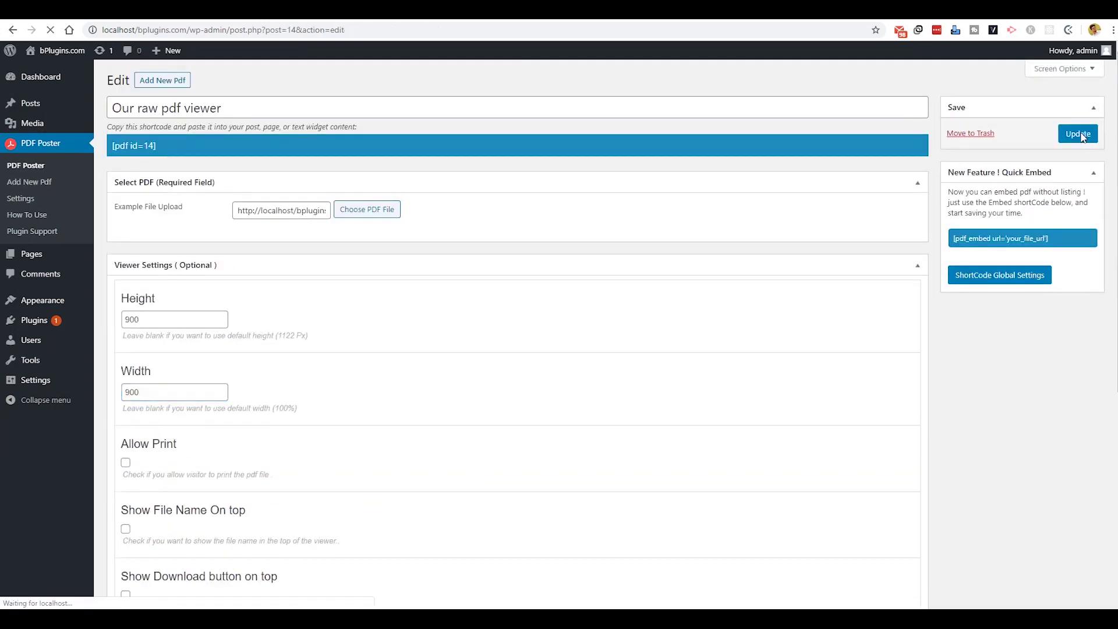
left_click(44, 150)
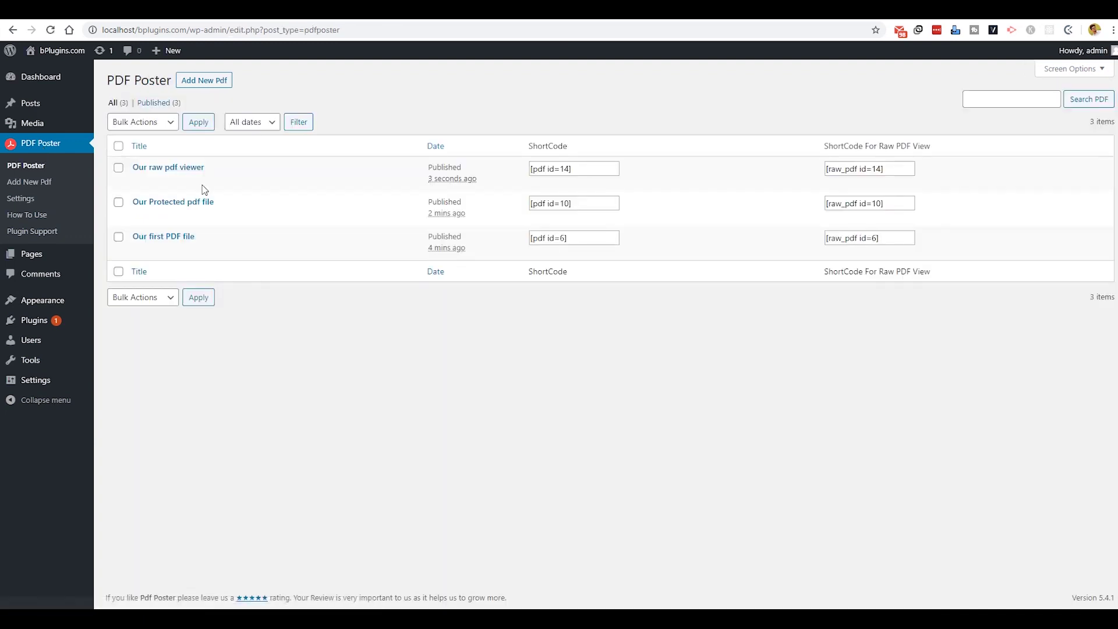
Copy the raw shortcode for Our raw pdf viewer and start a new page titled 'See My raw Pdf'
left_click(877, 168)
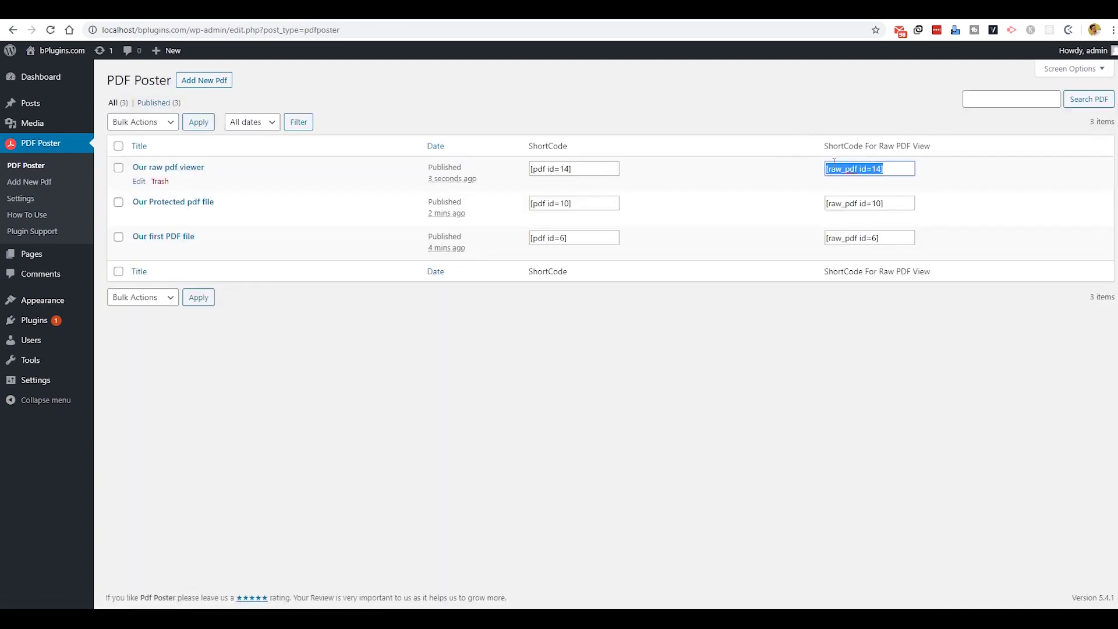
right_click(864, 169)
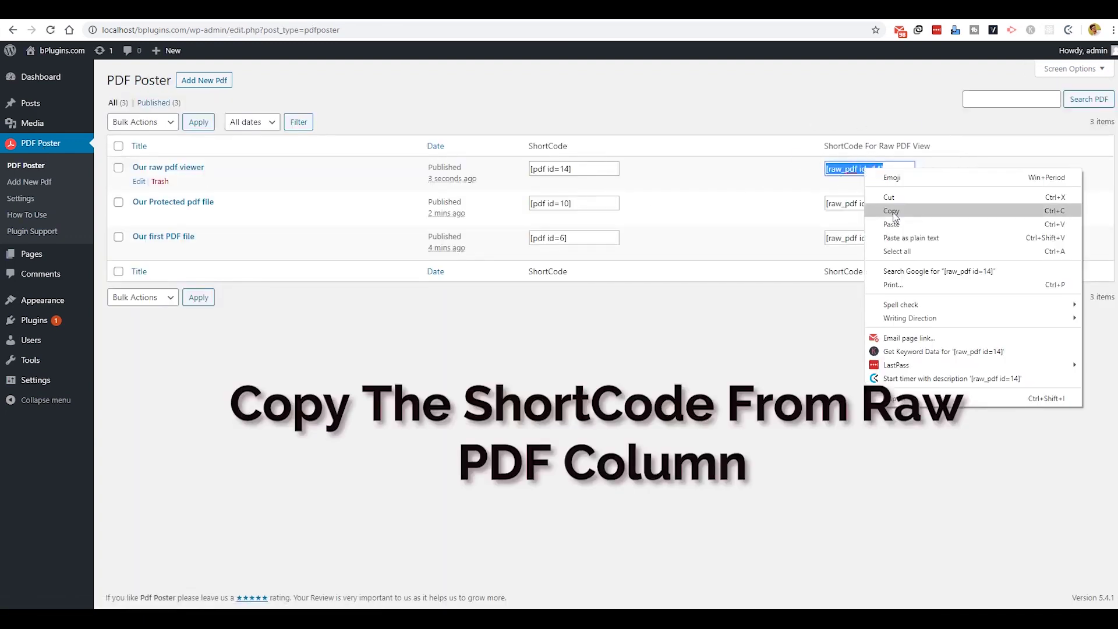
left_click(895, 216)
mouse_move(31, 253)
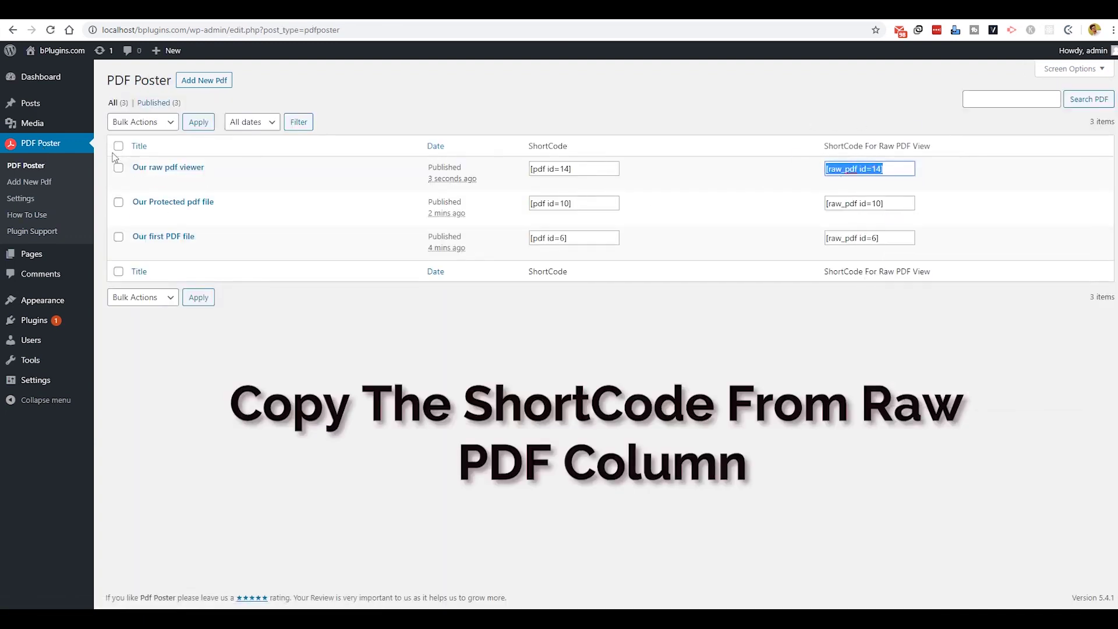
right_click(118, 272)
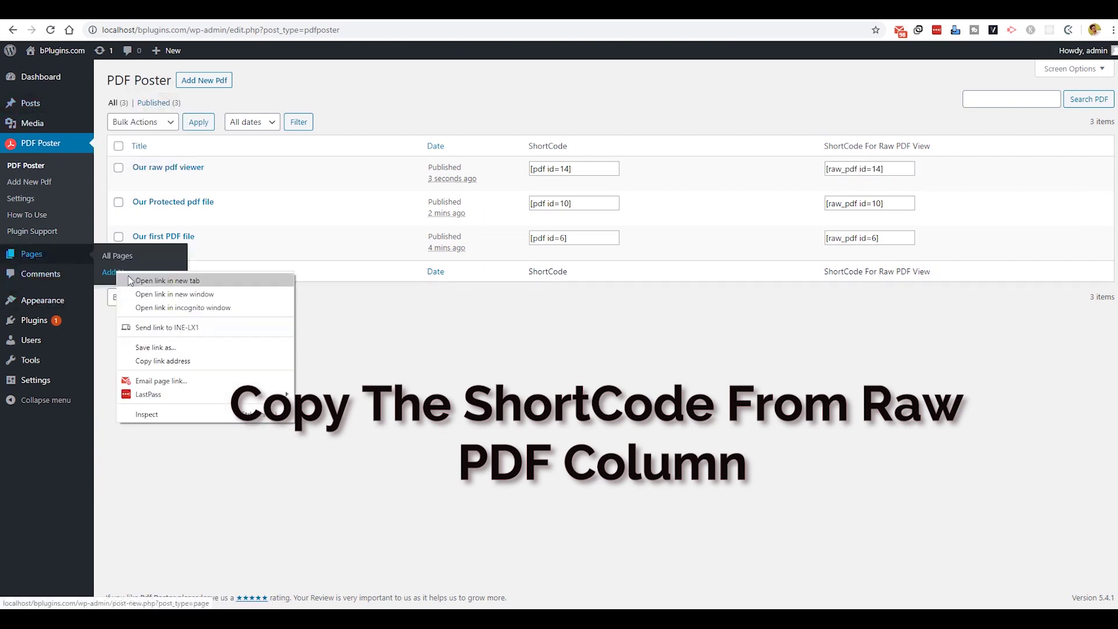
left_click(118, 272)
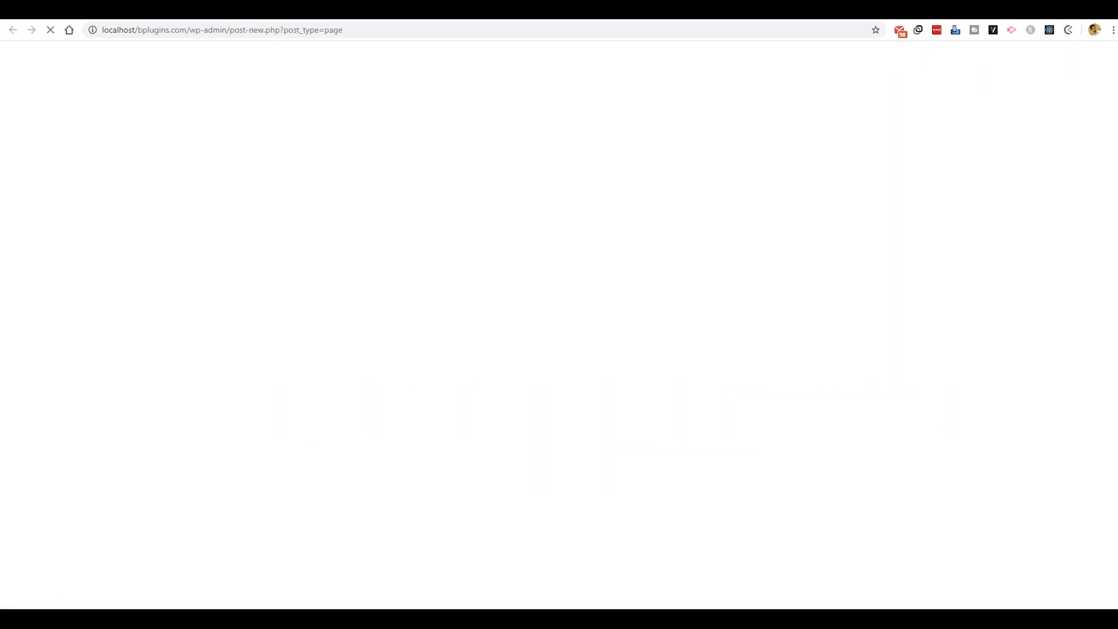
type("See")
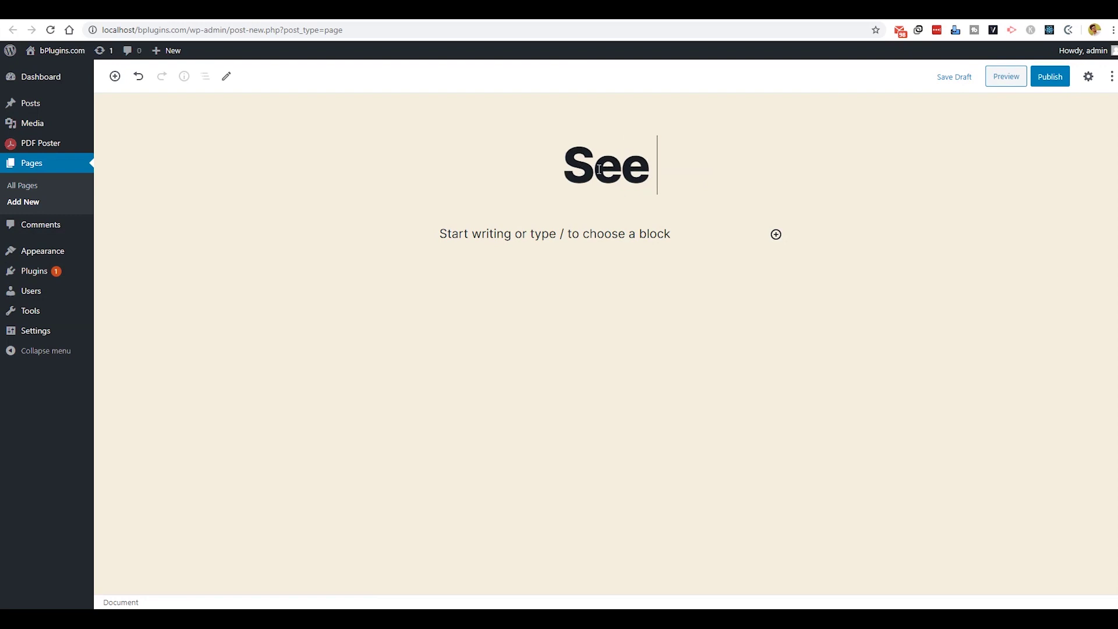
type(" My raw Pdf")
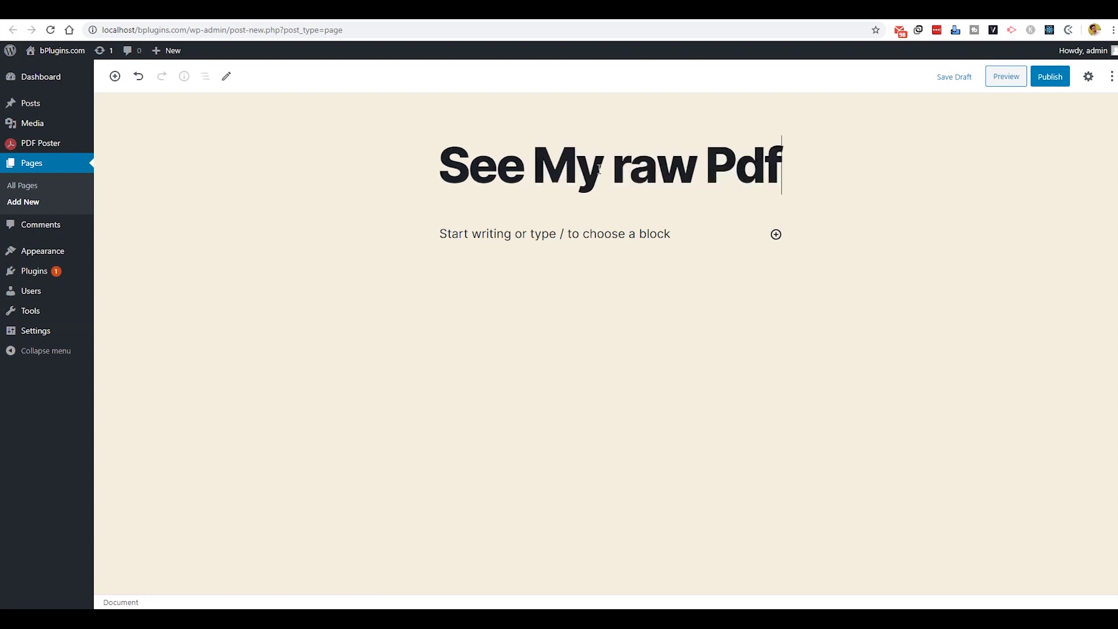
Insert a PDF Poster - Raw PDF block and set its document to Our raw pdf viewer
left_click(776, 234)
type("s")
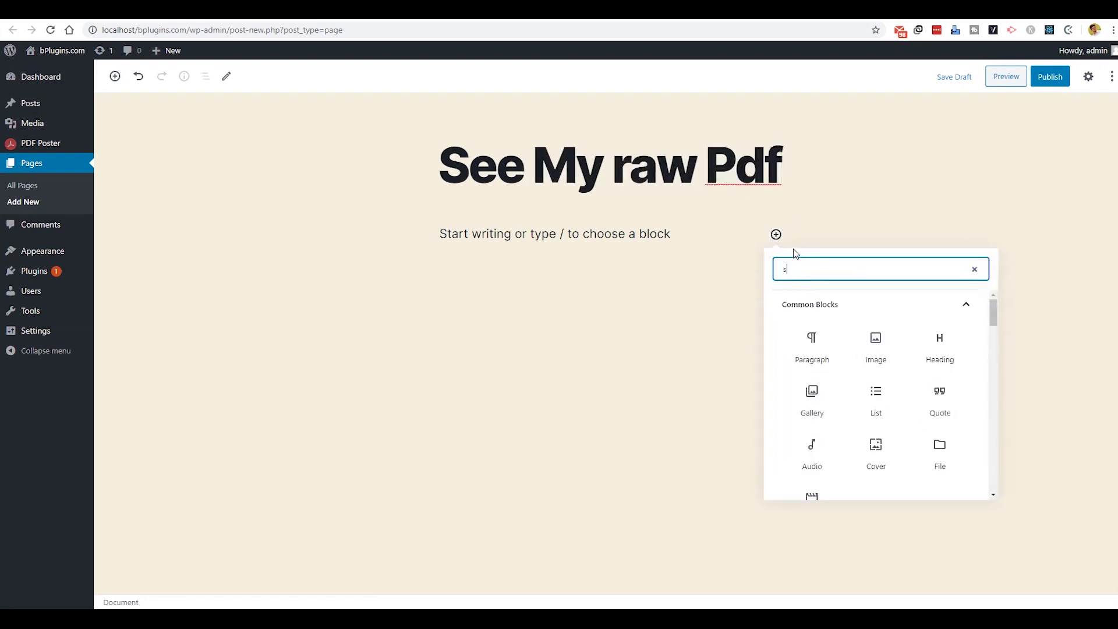
key("BackSpace")
type("pdf")
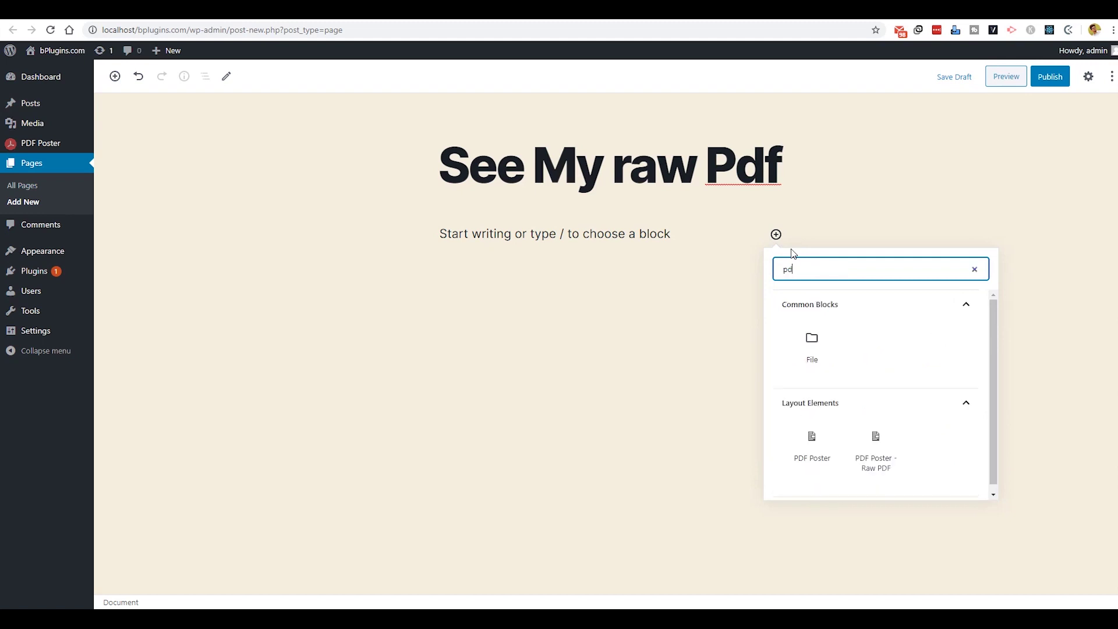
left_click(891, 455)
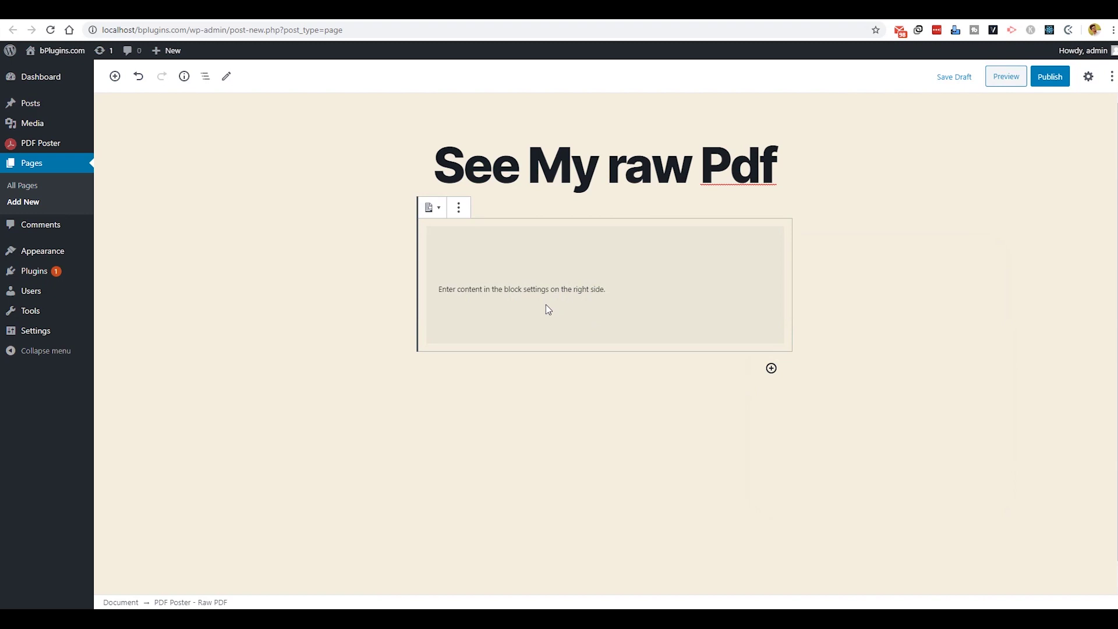
left_click(459, 207)
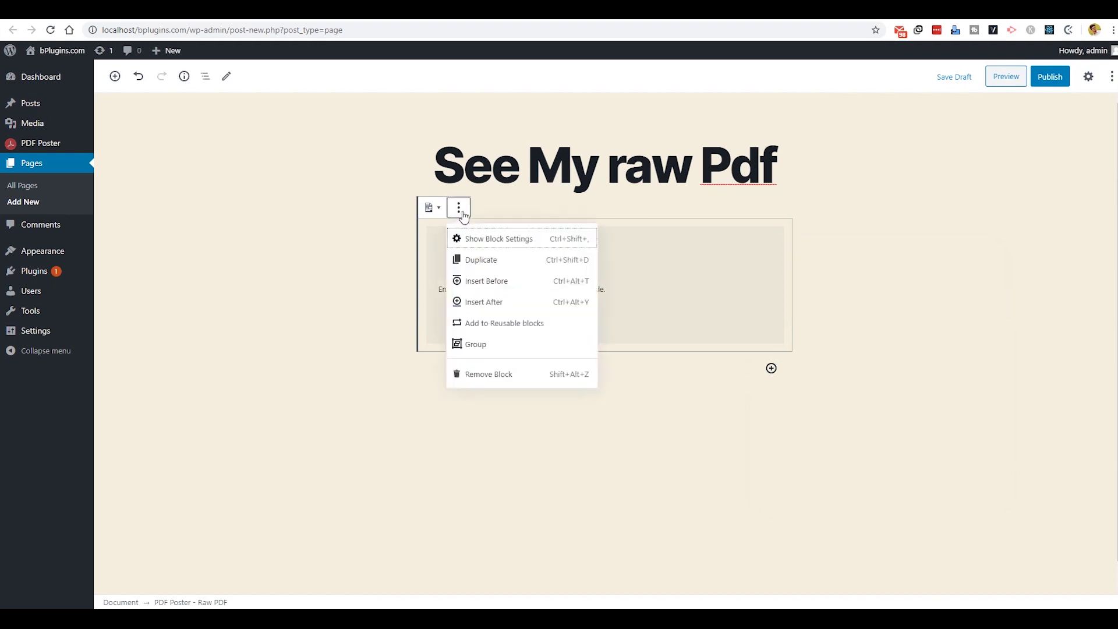
left_click(488, 240)
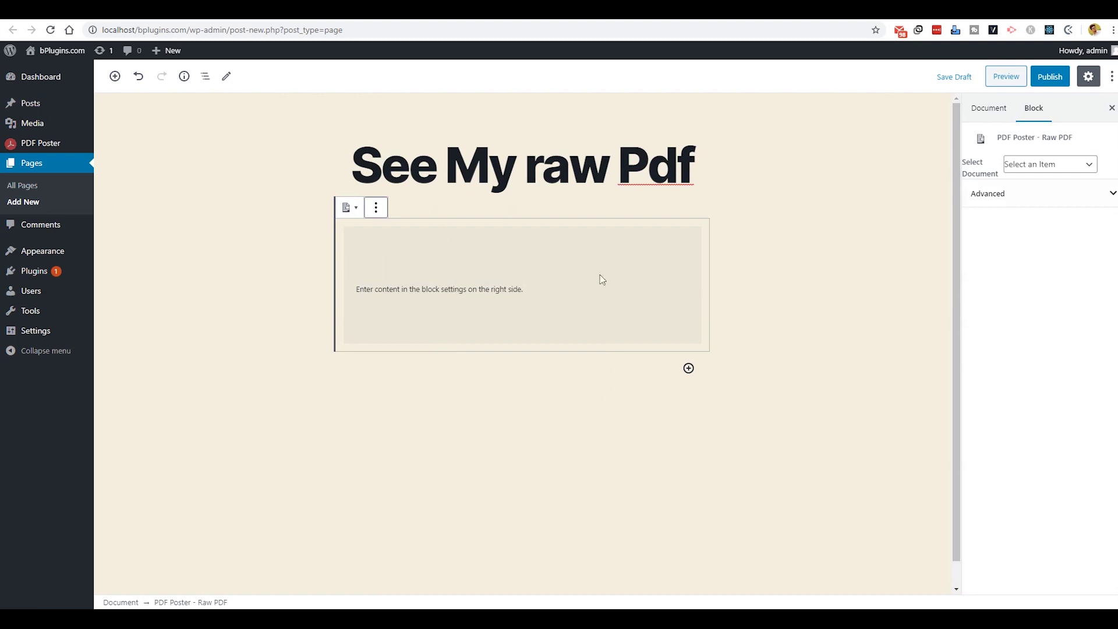
left_click(1052, 164)
left_click(1043, 204)
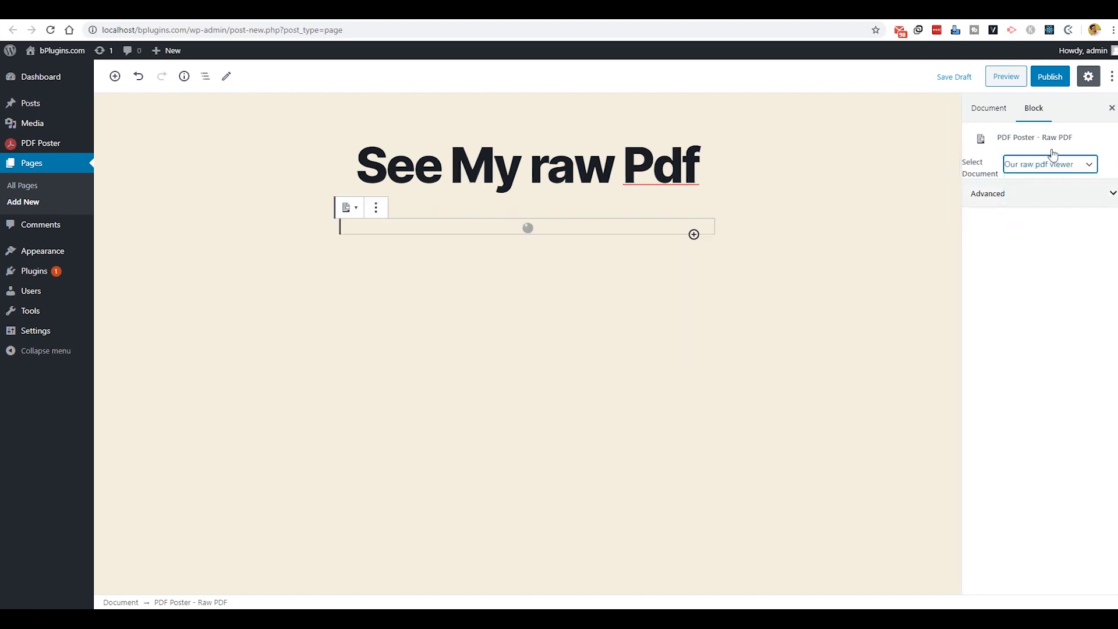
Publish the page and check the embedded raw PDF on the live page
left_click(1050, 76)
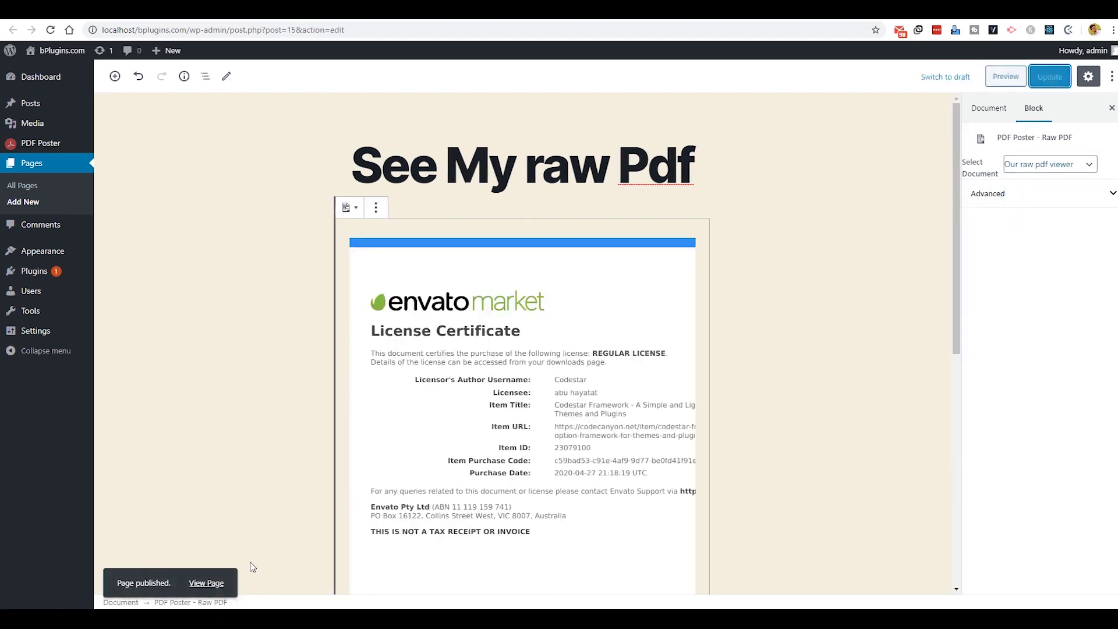
left_click(206, 582)
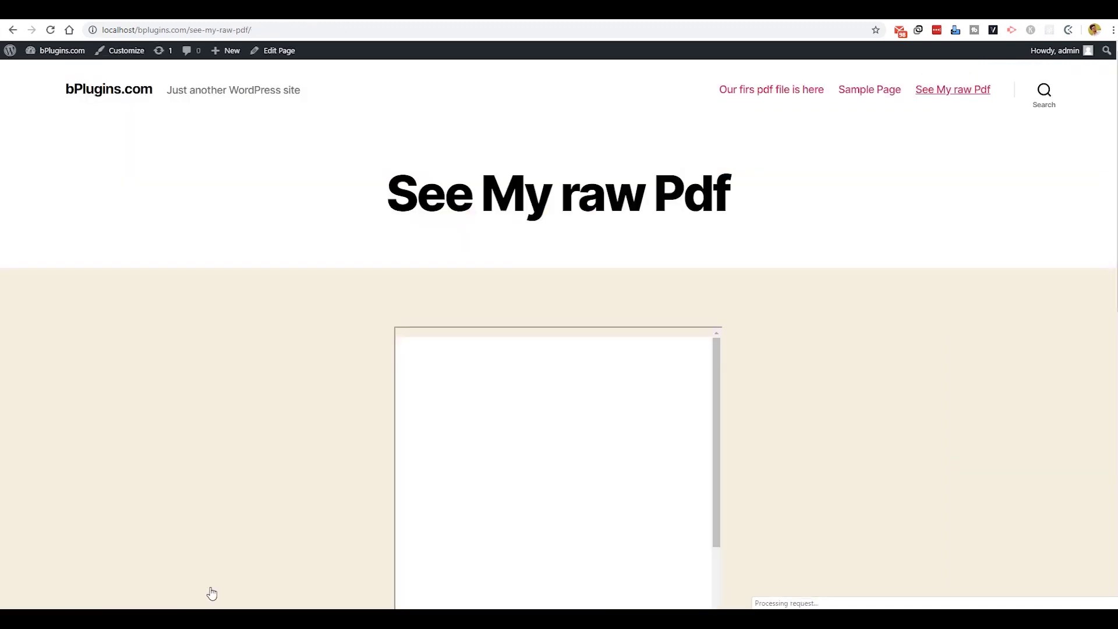
scroll(289, 387, "down", 2)
scroll(561, 373, "down", 1)
scroll(561, 372, "down", 2)
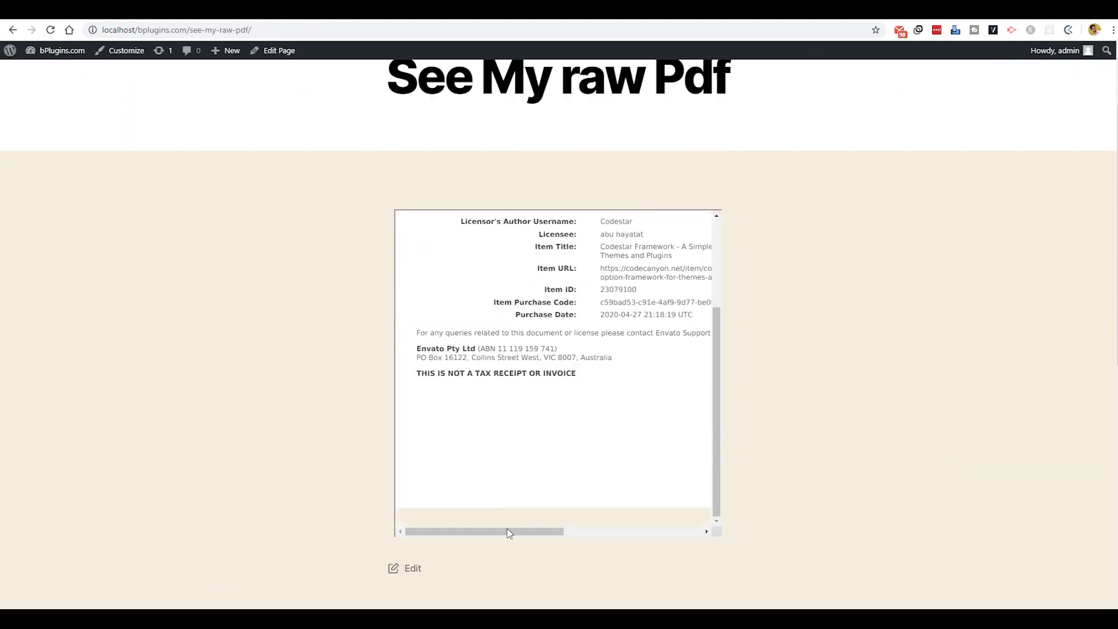
mouse_move(509, 533)
left_mouse_down()
mouse_move(599, 532)
mouse_move(454, 504)
left_mouse_up()
left_click_drag(715, 421, 552, 318)
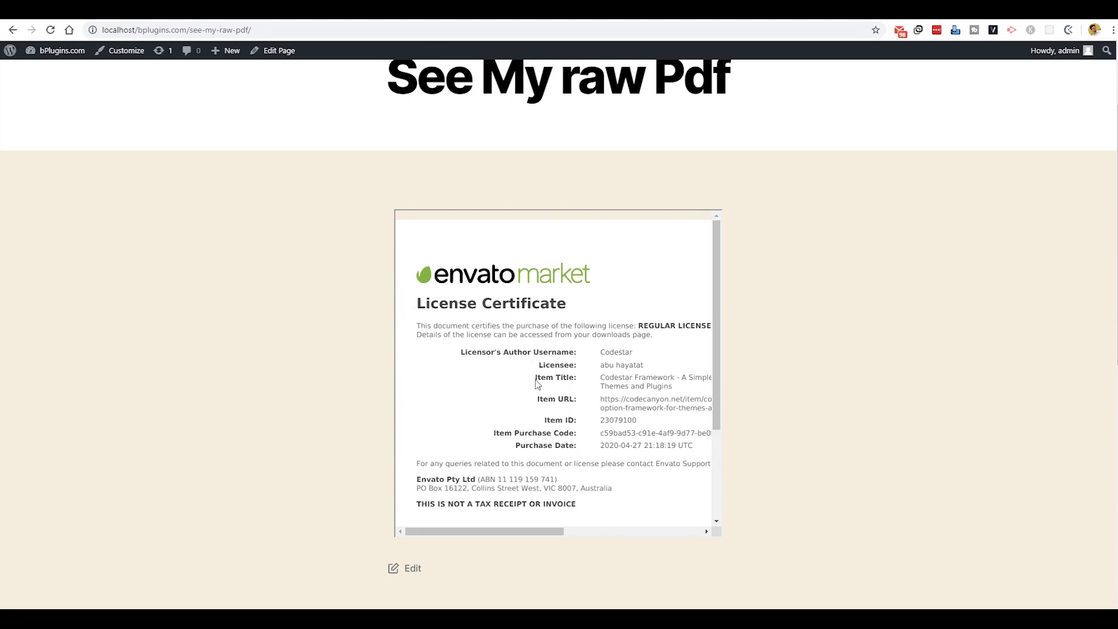
scroll(589, 491, "down", 3)
scroll(589, 350, "up", 3)
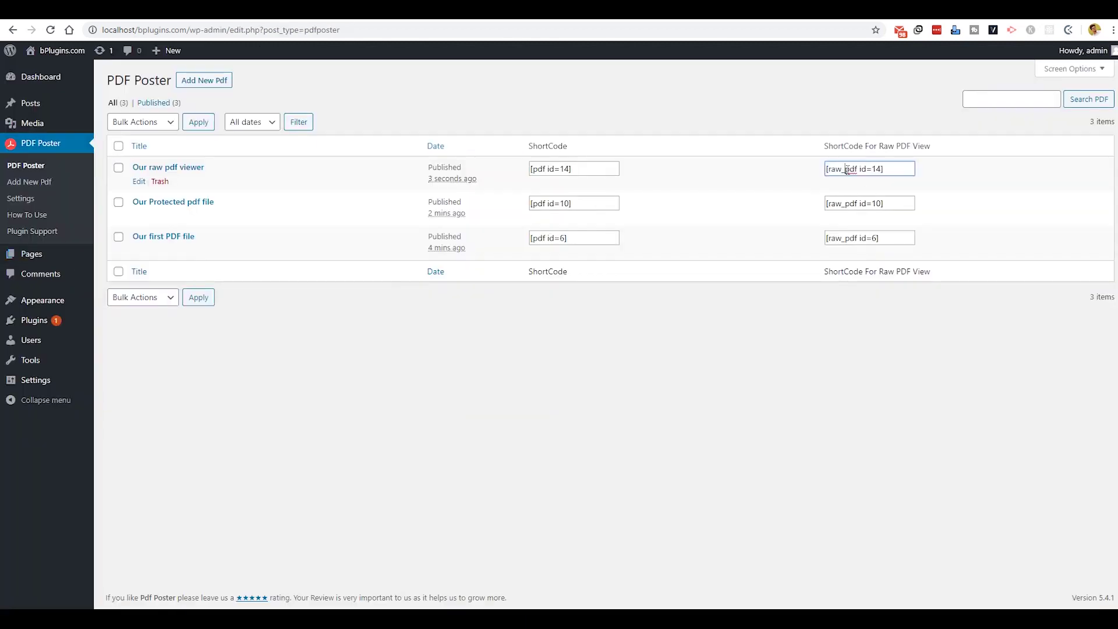
Copy the raw shortcode [raw_pdf id=14]
right_click(848, 170)
left_click(729, 270)
triple_click(848, 170)
right_click(851, 173)
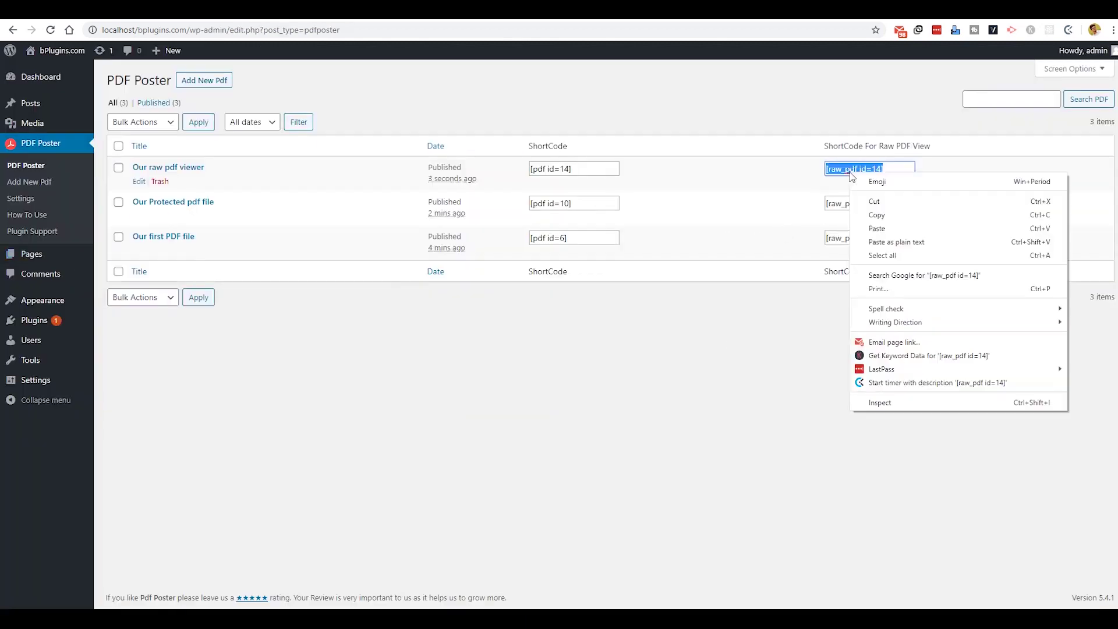
left_click(876, 215)
mouse_move(32, 253)
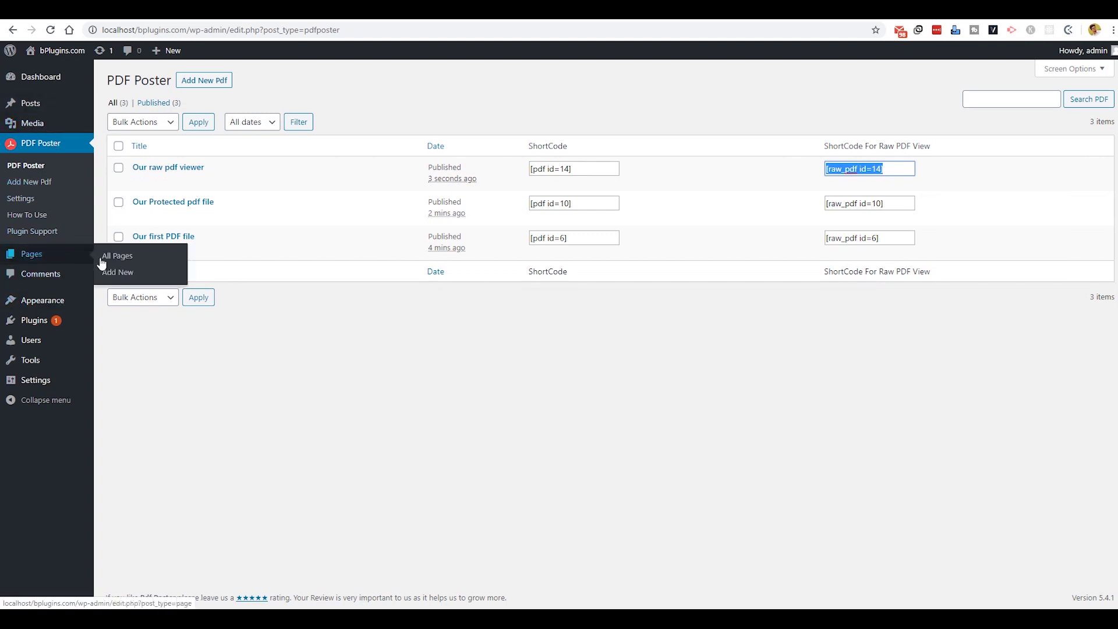
Start a new page titled 'Our Raw PDF from shortCode'
left_click(114, 275)
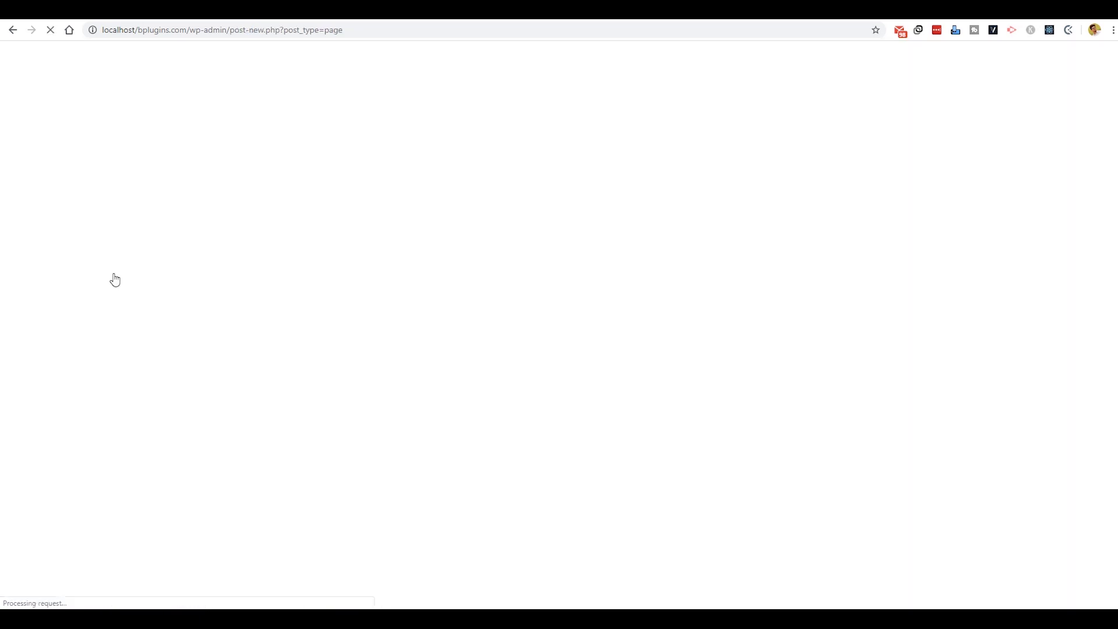
type("O")
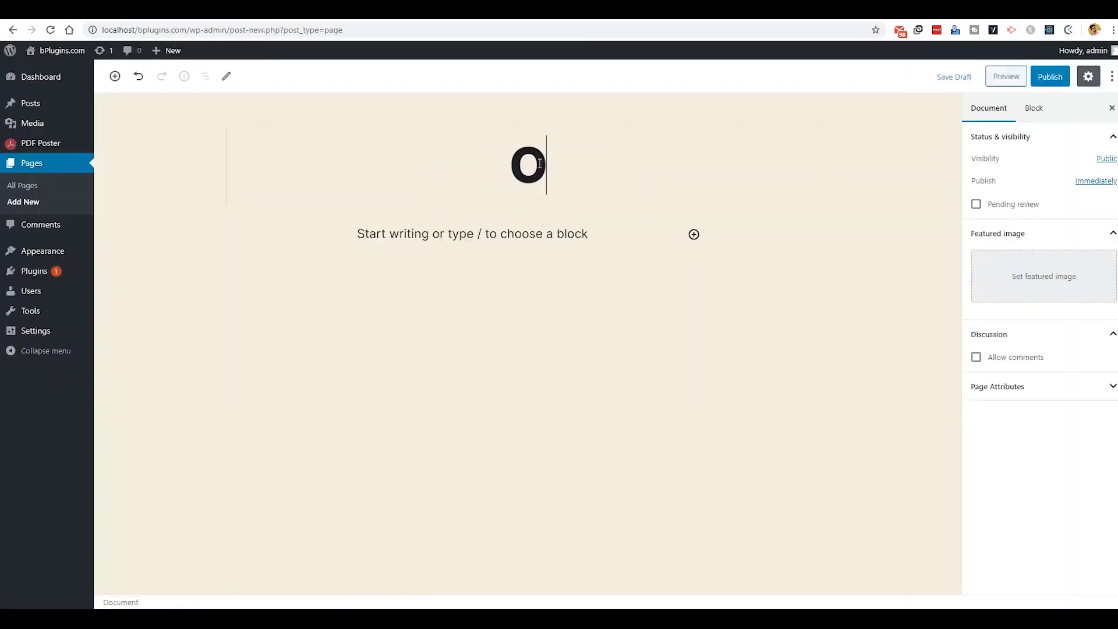
type("ur Raw P")
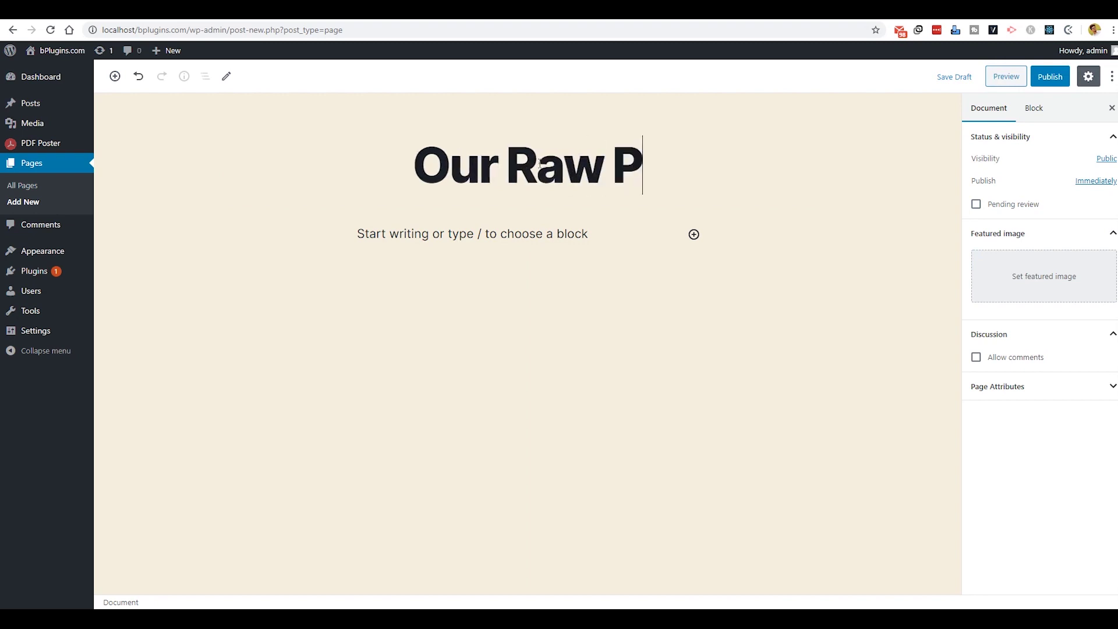
type("DF from short")
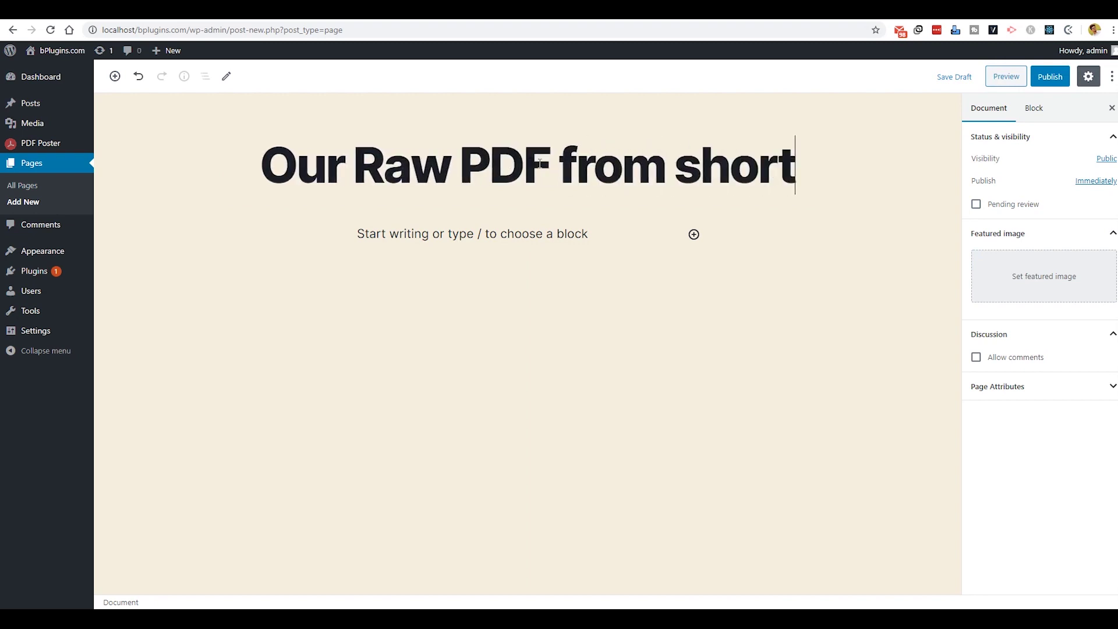
type("Code")
Paste [raw_pdf id=14] into the page body, publish, and view the live page
left_click(436, 291)
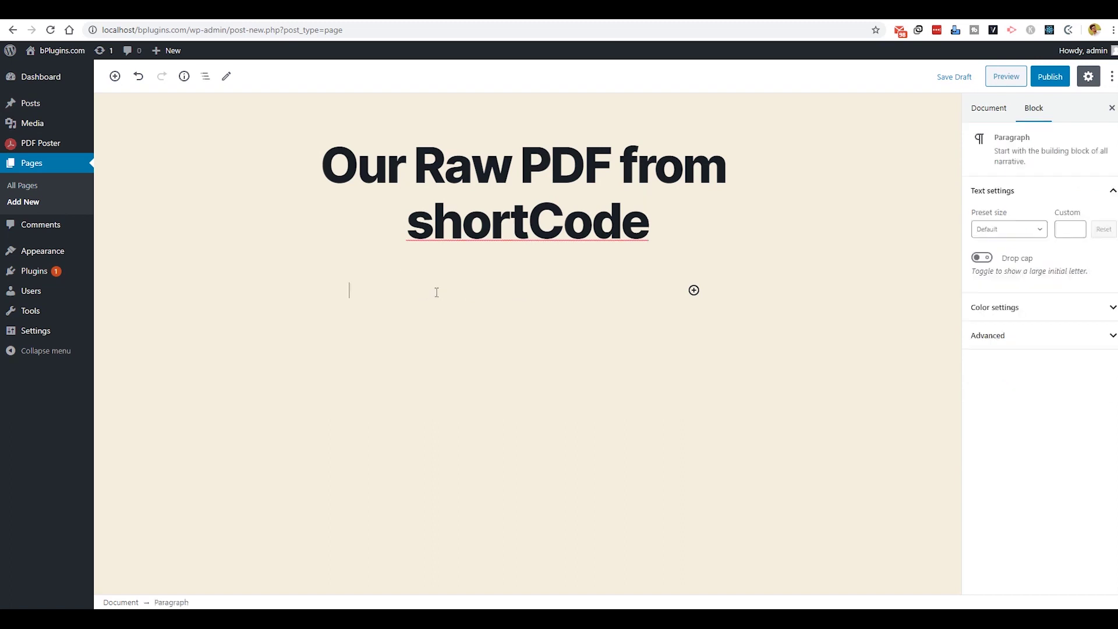
key("ctrl+v")
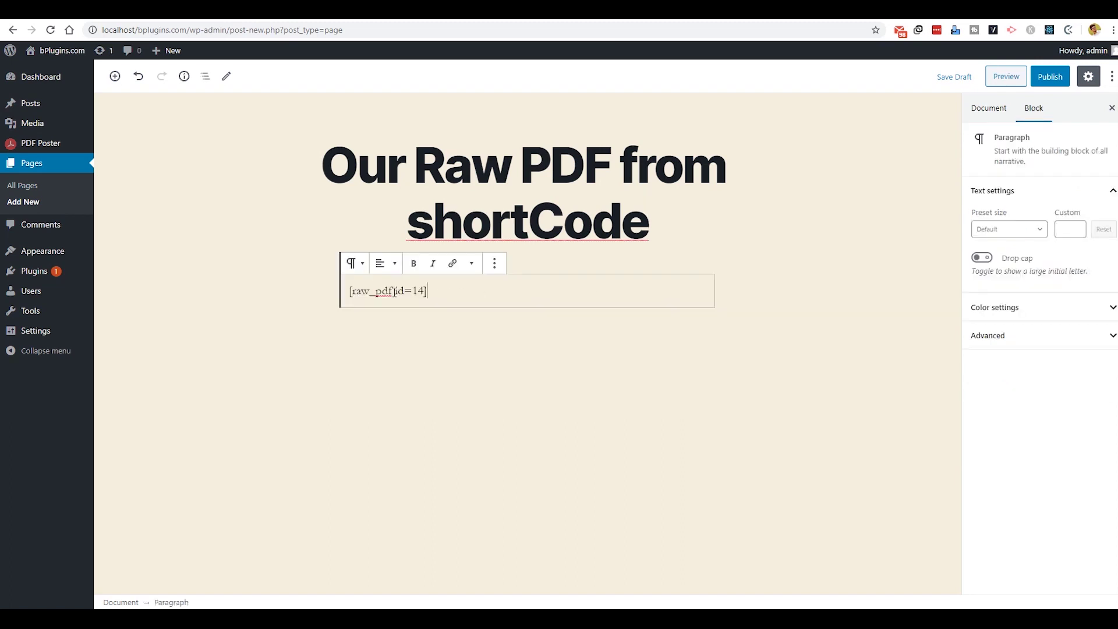
left_click(1068, 72)
left_click(204, 584)
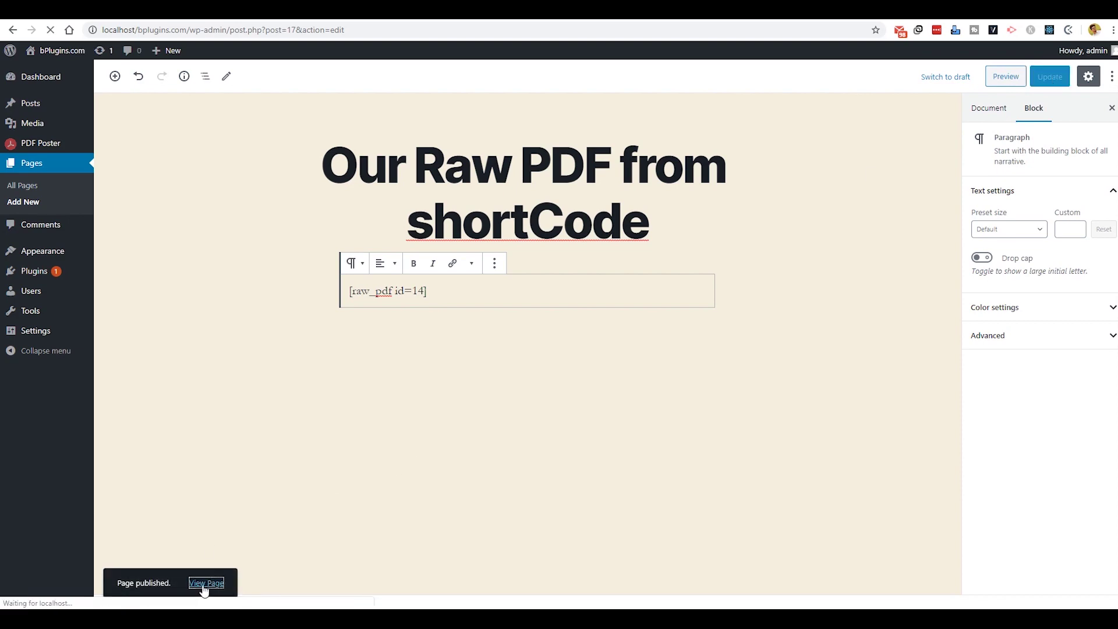
scroll(588, 431, "down", 3)
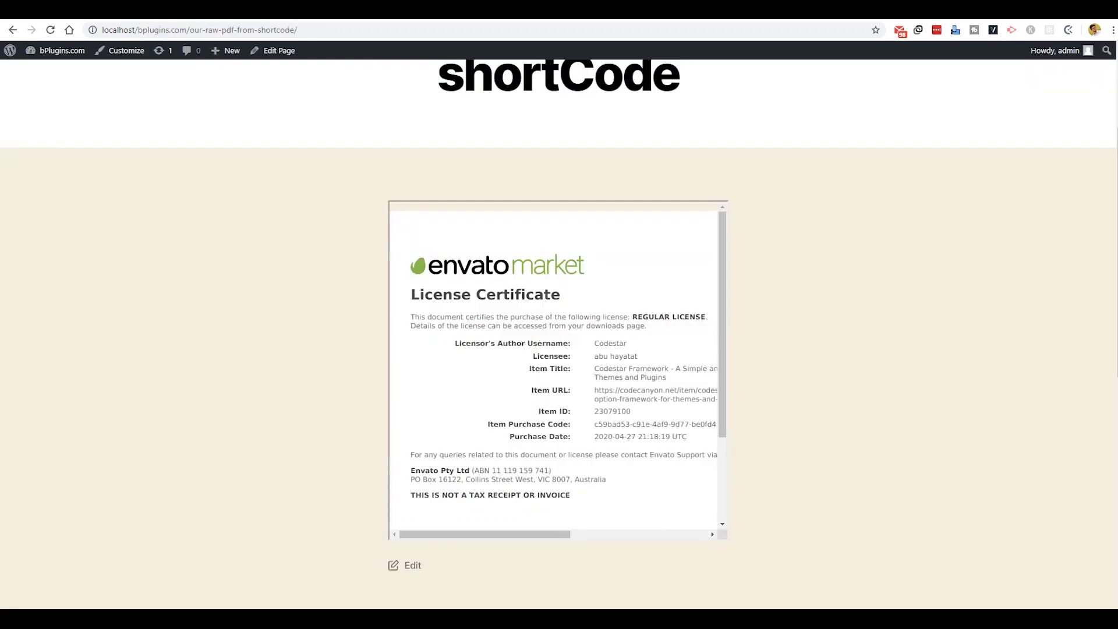
mouse_move(57, 50)
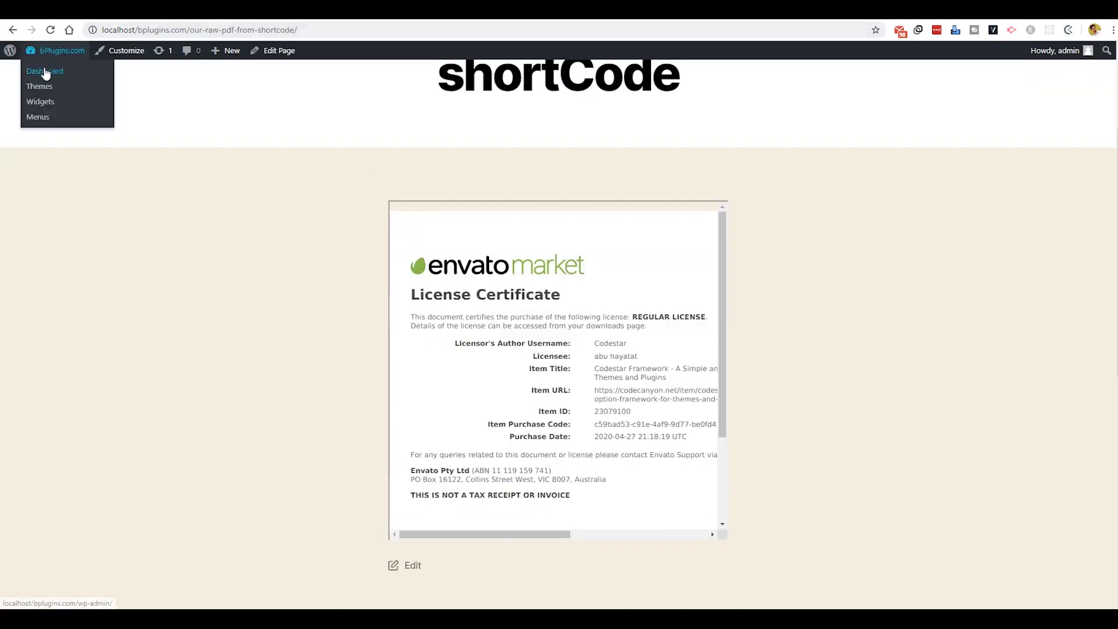
Open a blank new page in a separate tab, title it 'Gutenberg Blocks', and begin an intro line
left_click(45, 74)
mouse_move(40, 184)
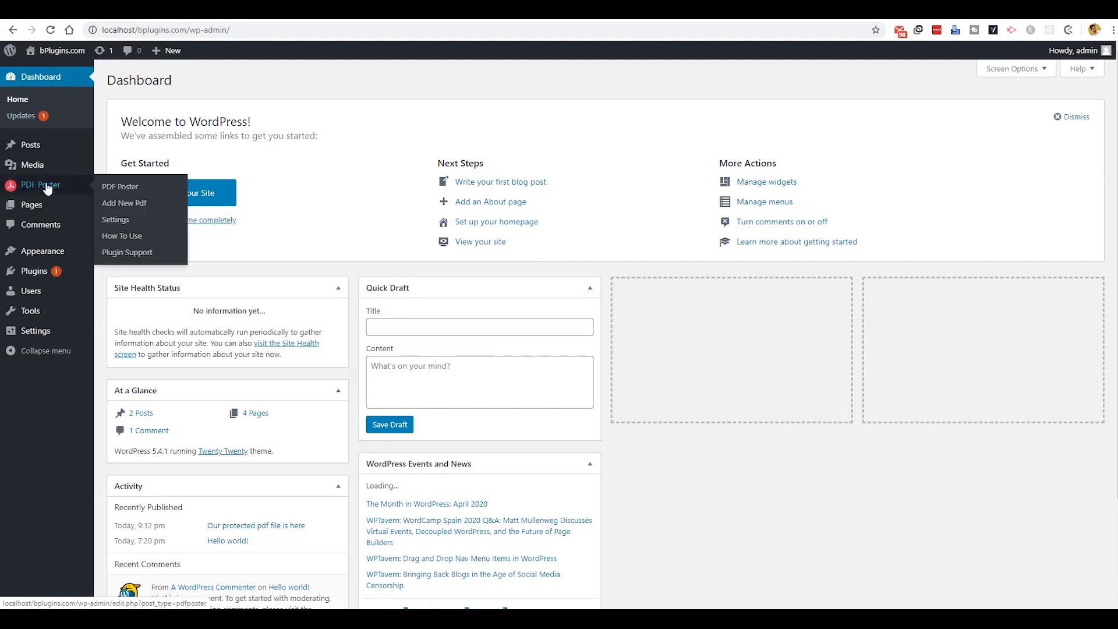
left_click(48, 187)
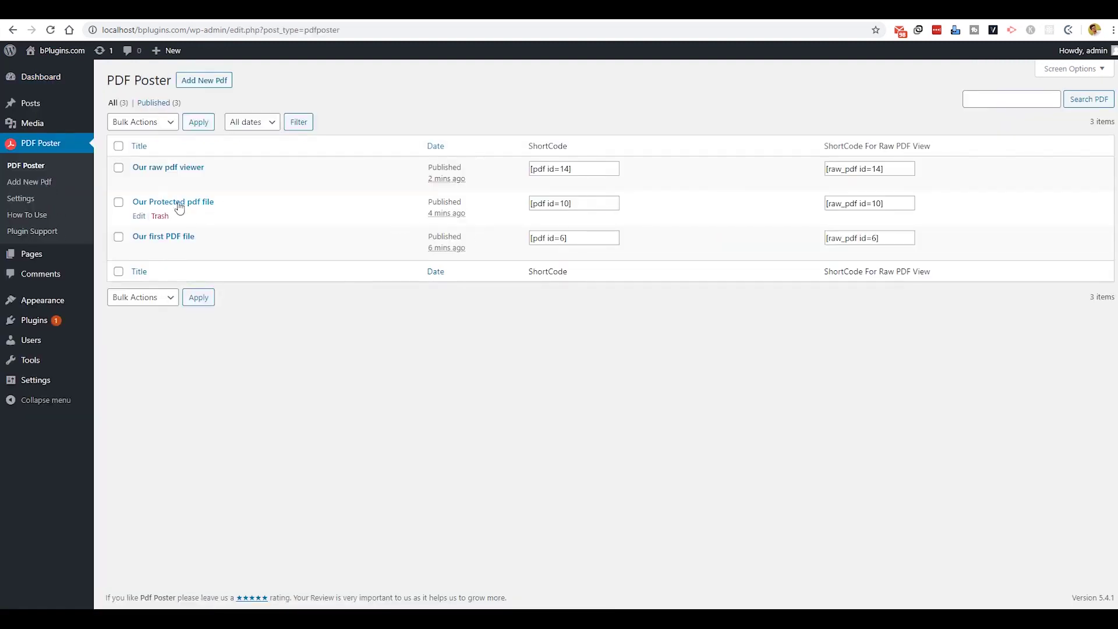
mouse_move(32, 253)
right_click(107, 277)
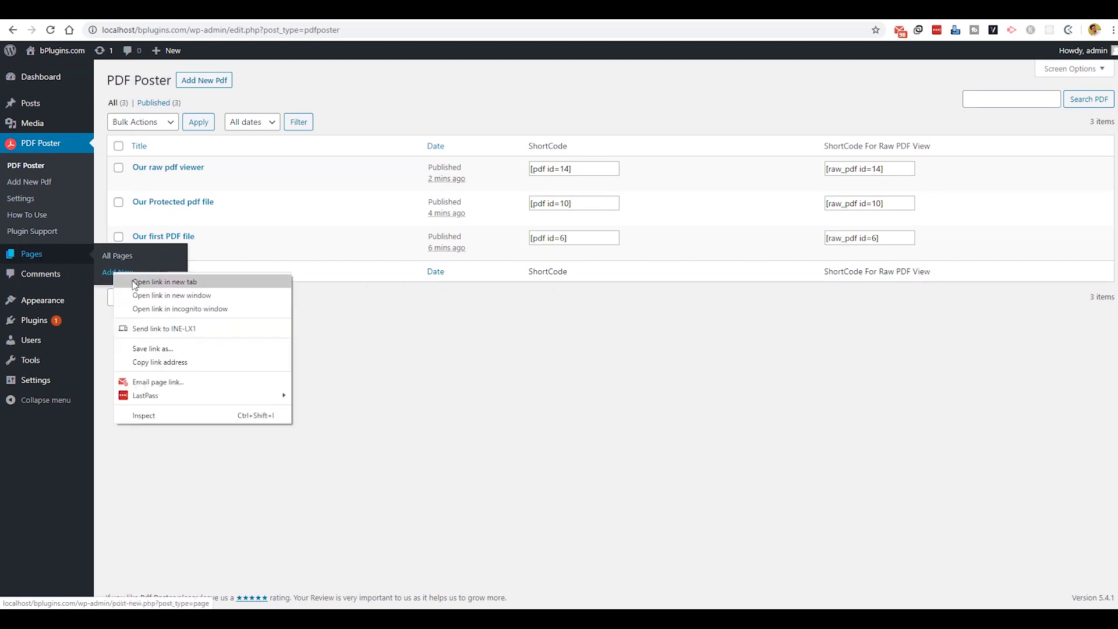
left_click(133, 283)
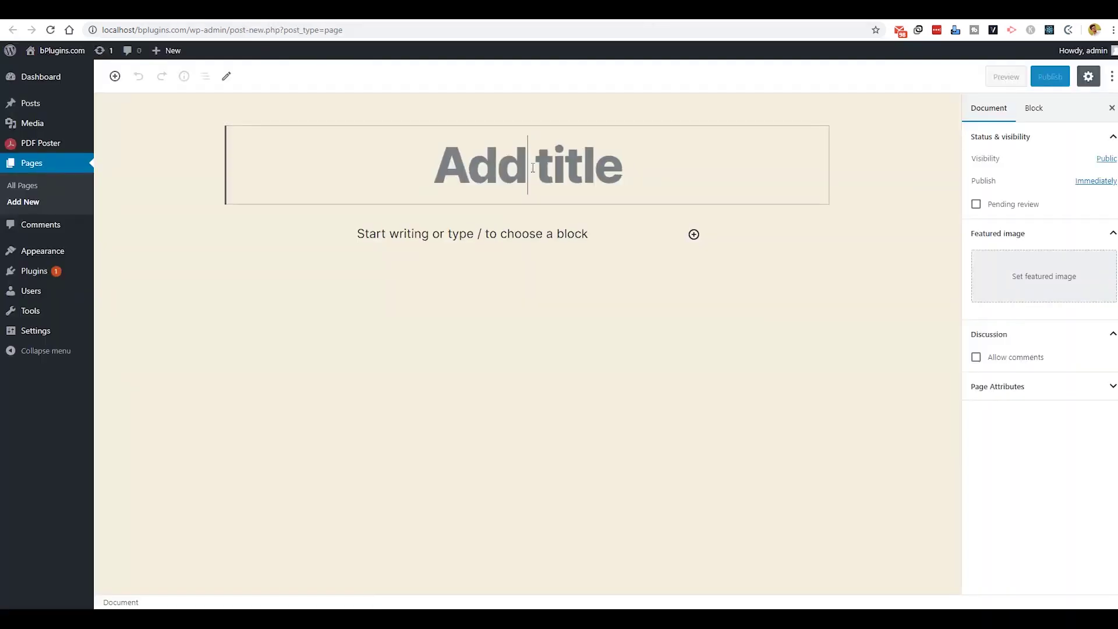
type("Gutenberg")
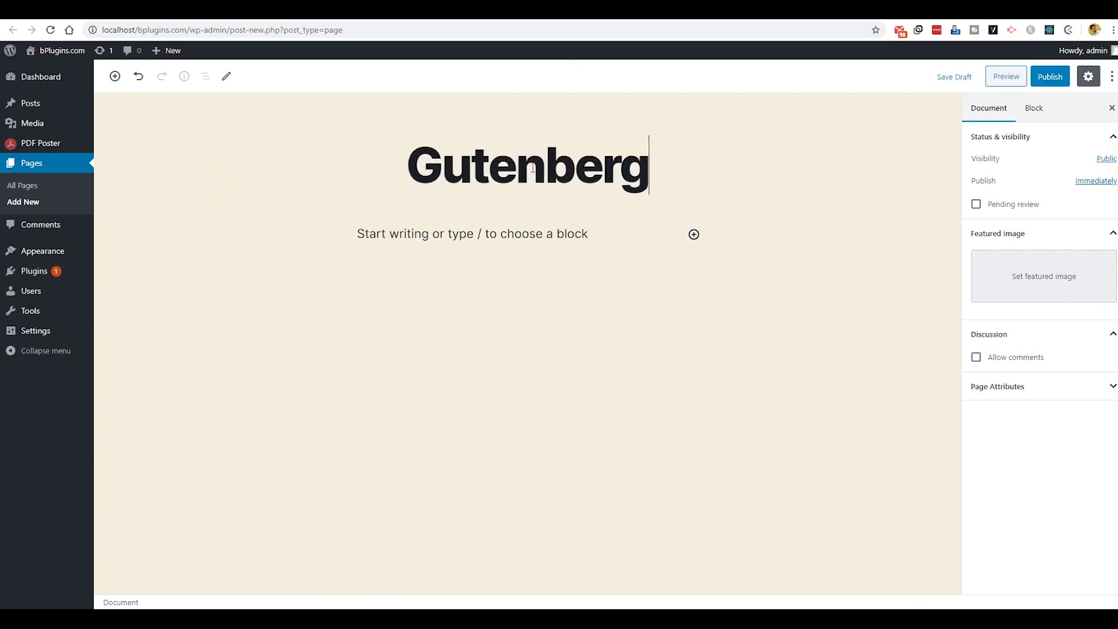
type(" Blocks")
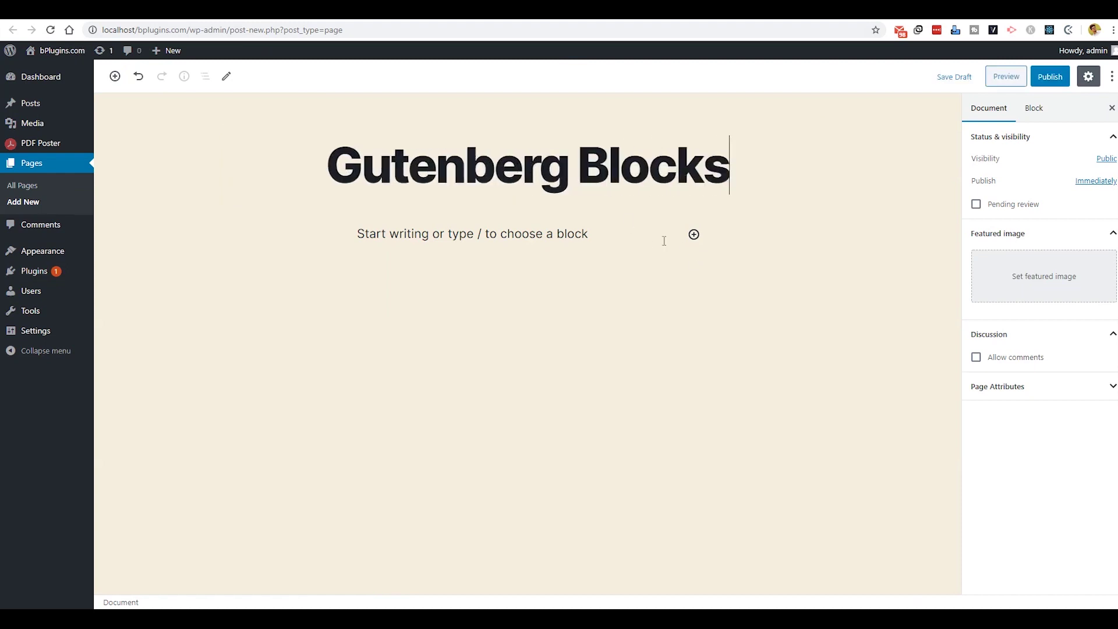
left_click(501, 236)
type("WE have two gutenberg blocks.")
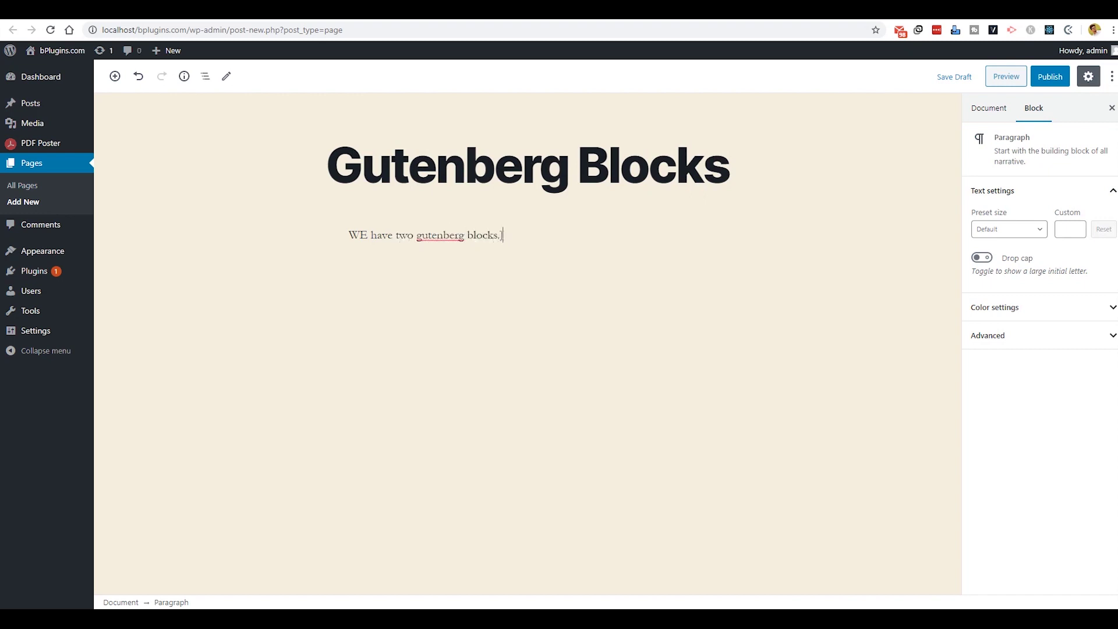
Insert a PDF Poster block showing Our first PDF file
left_click(693, 268)
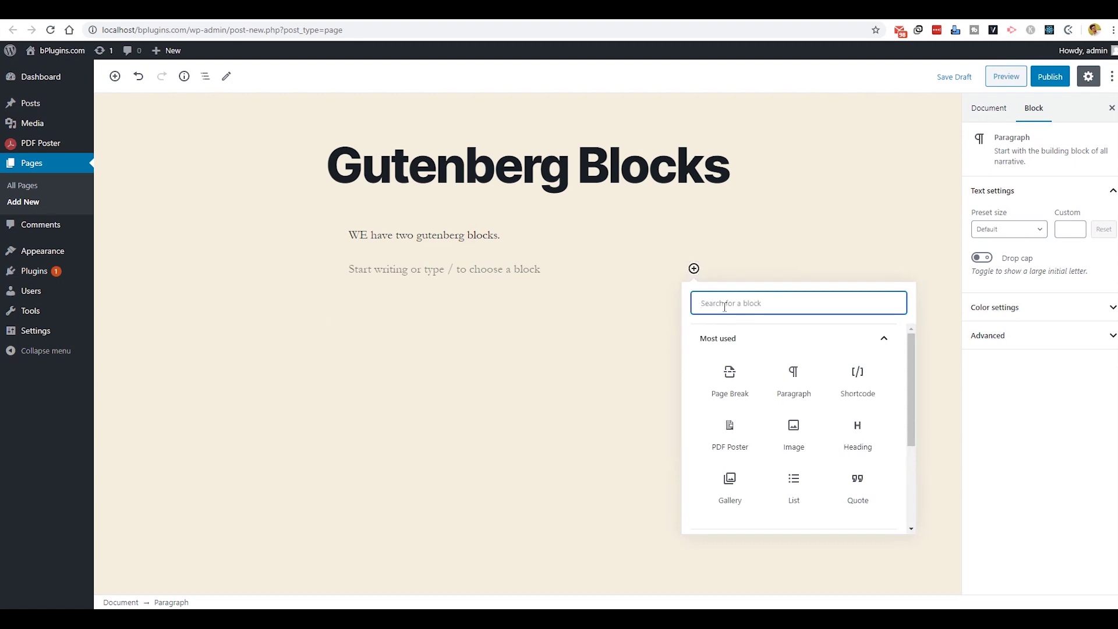
type("PDF")
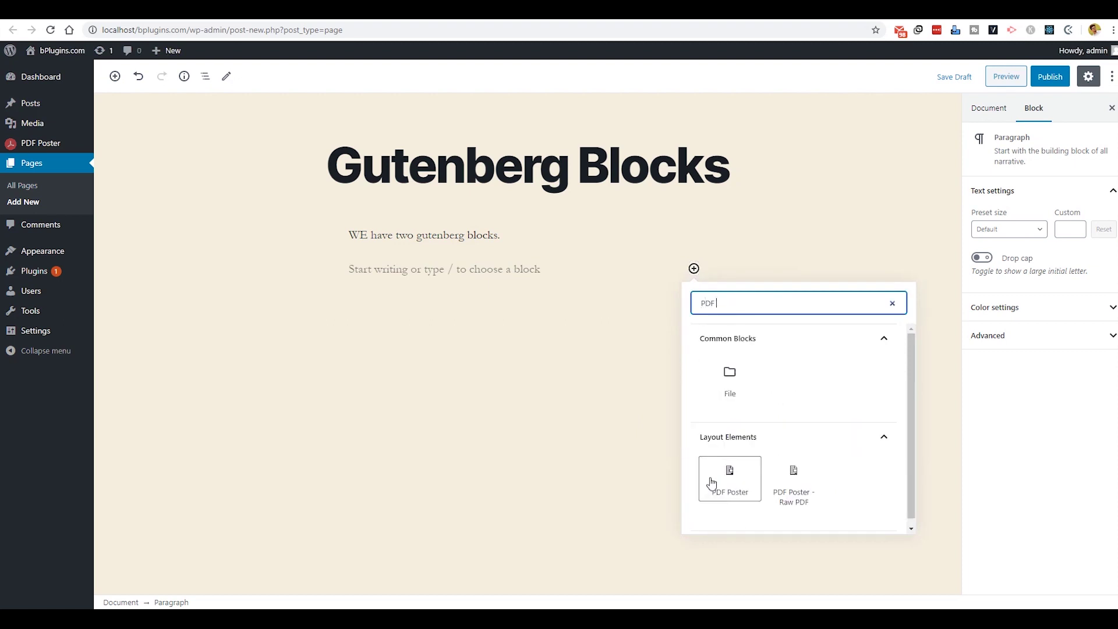
left_click(729, 474)
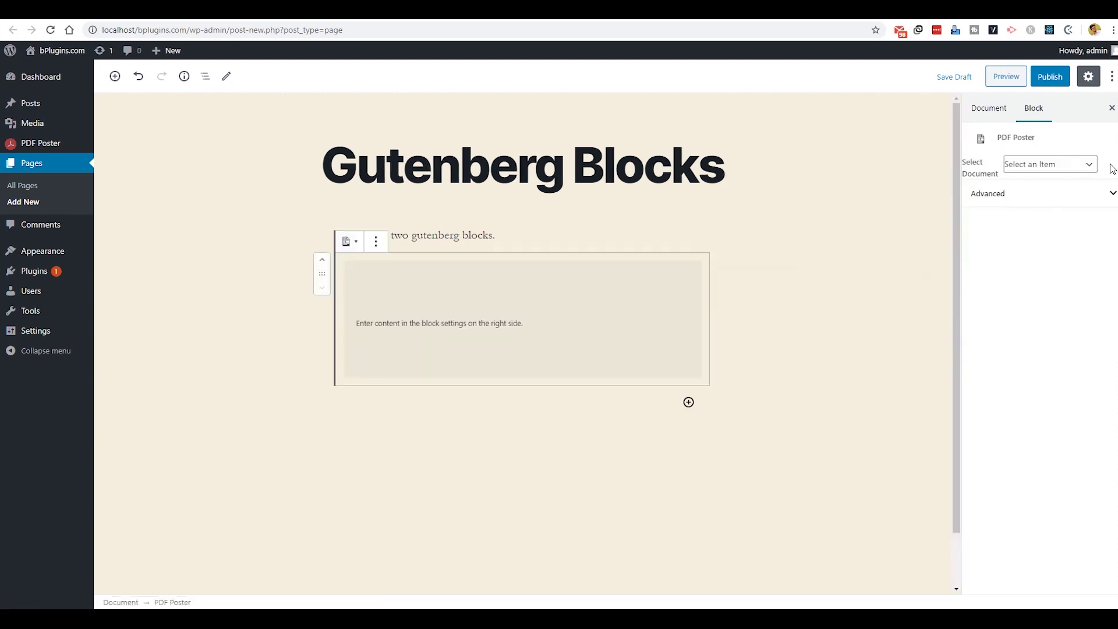
left_click(1060, 164)
left_click(1025, 239)
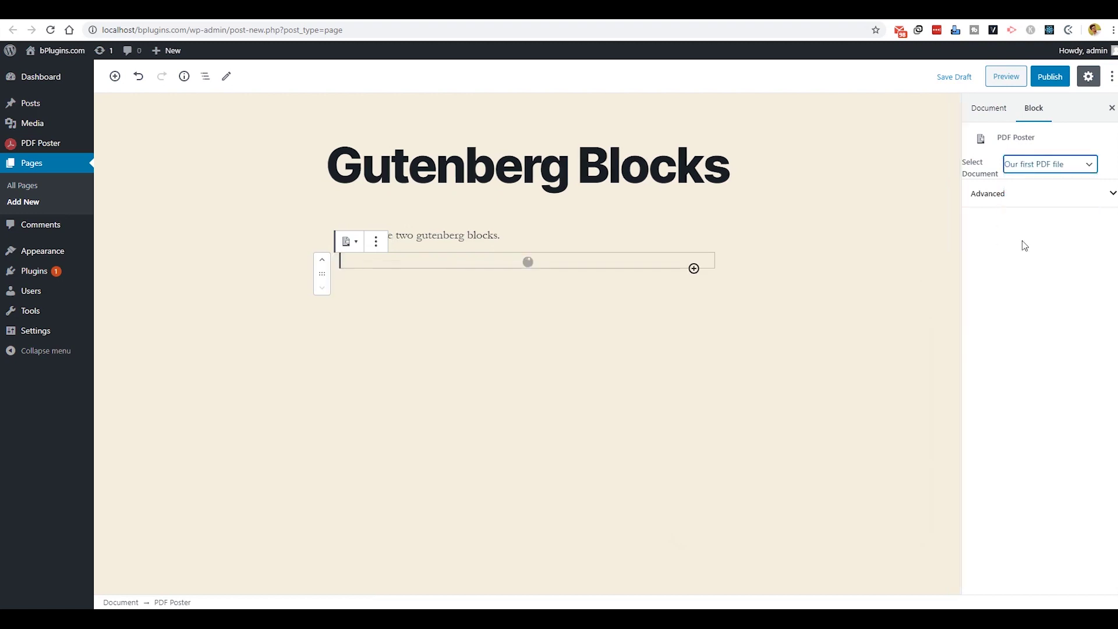
Publish the Gutenberg Blocks page
left_click(1051, 80)
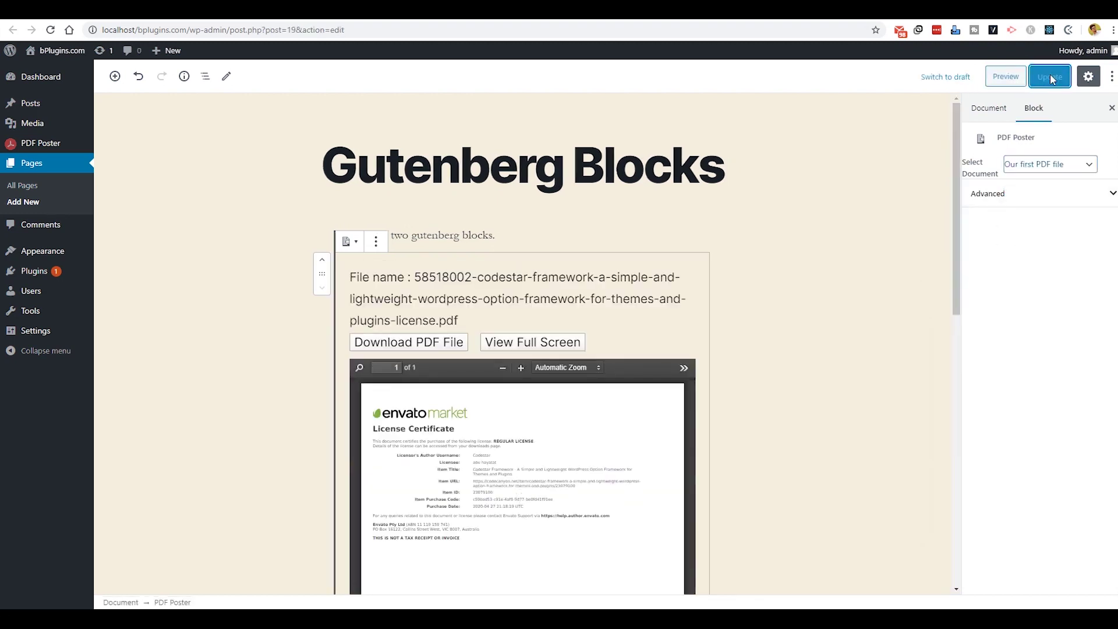
right_click(201, 584)
left_click(268, 439)
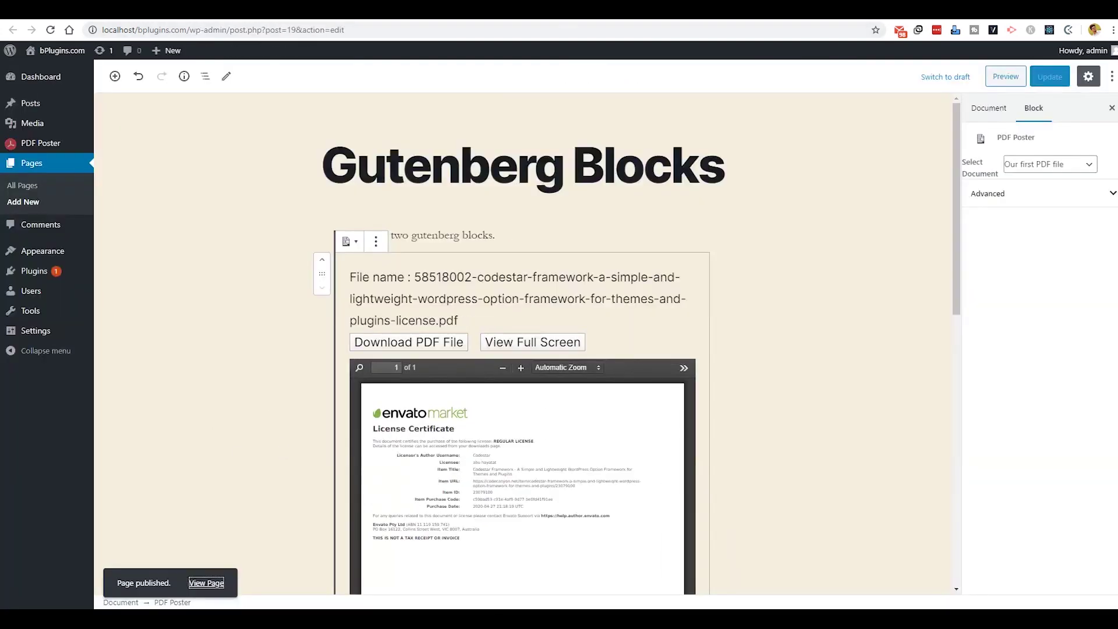
scroll(679, 399, "down", 3)
Add a PDF Poster - Raw PDF block for Our first PDF file below the viewer and update the page
scroll(722, 474, "down", 6)
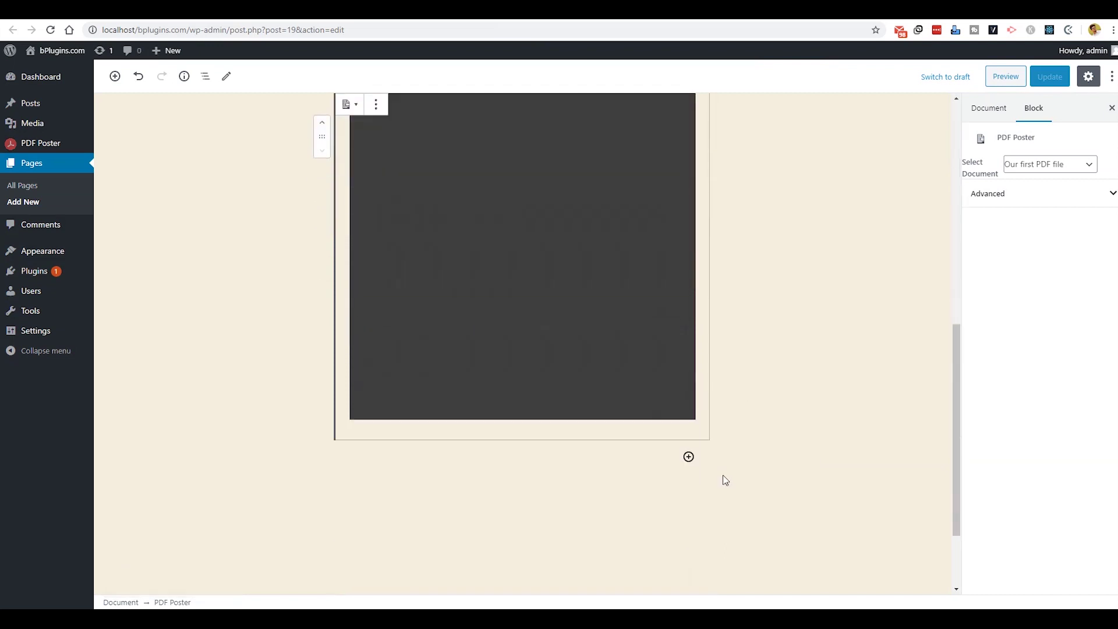
scroll(690, 405, "down", 1)
left_click(689, 397)
type("P")
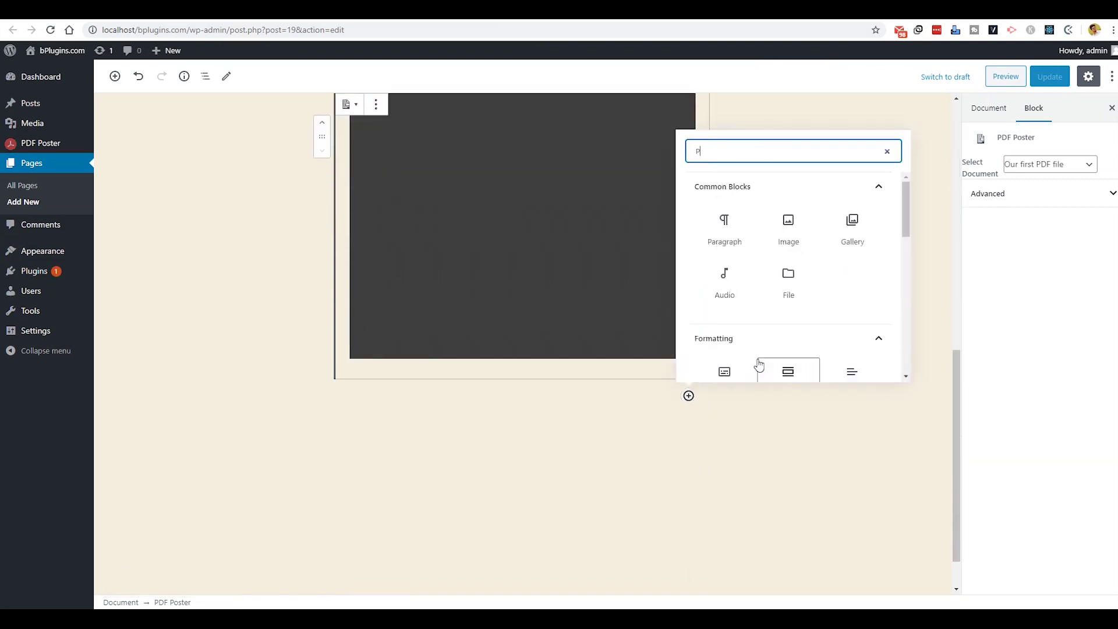
type("DF")
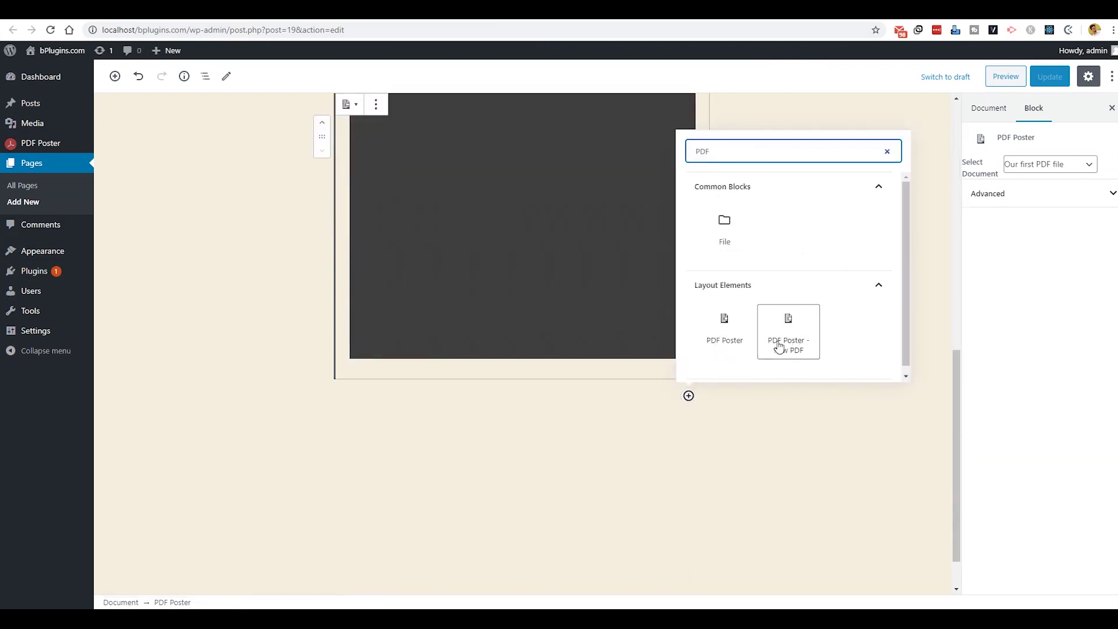
left_click(791, 344)
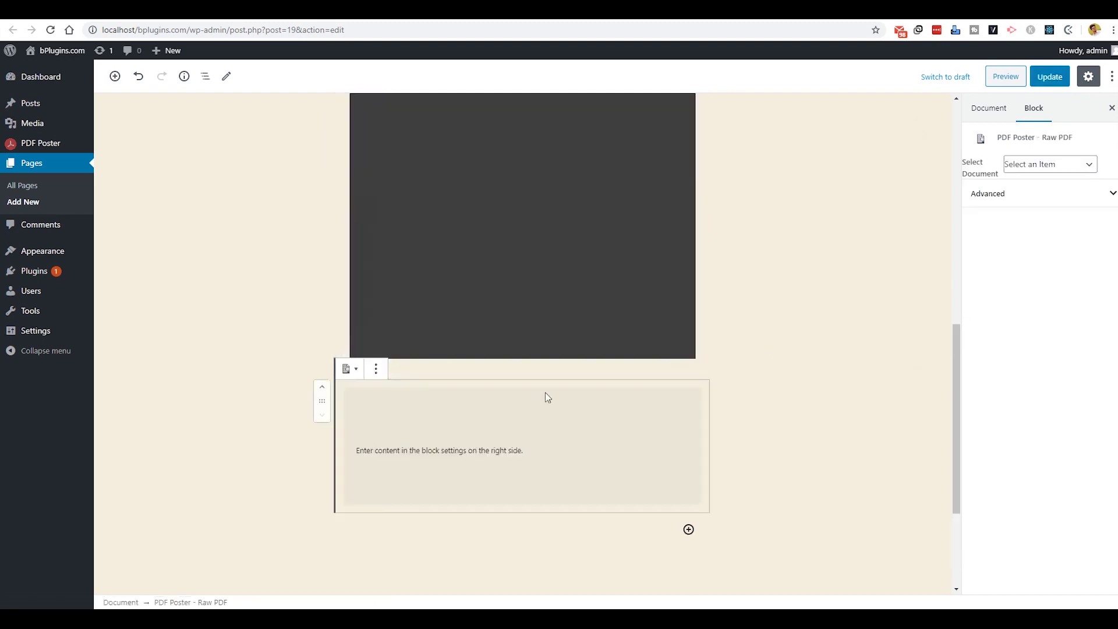
left_click(1069, 170)
left_click(1037, 240)
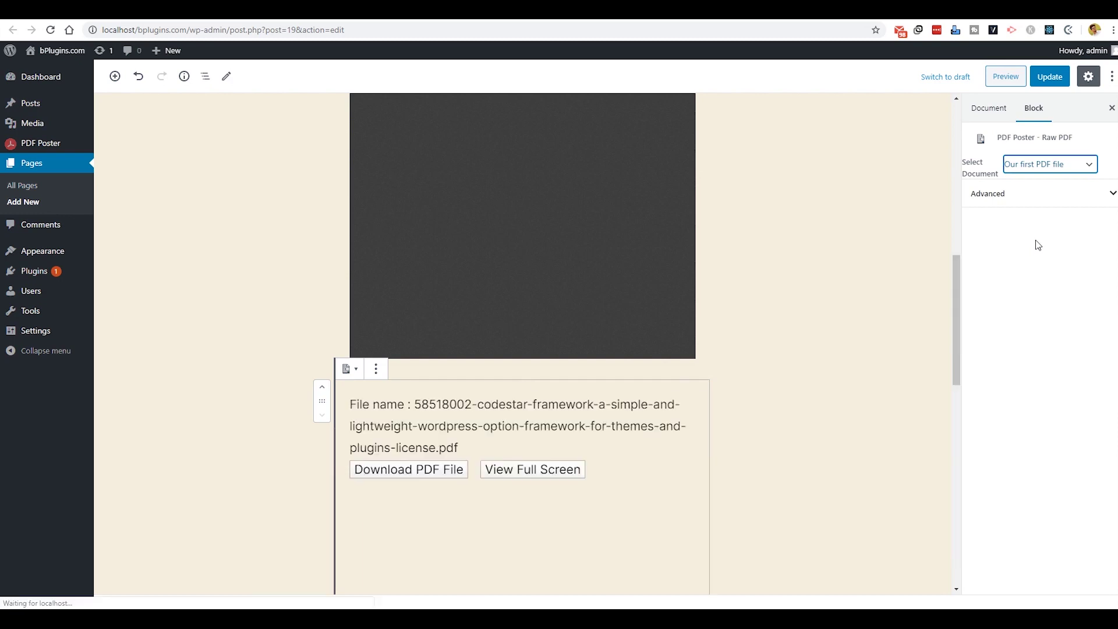
scroll(821, 450, "down", 3)
left_click(1054, 79)
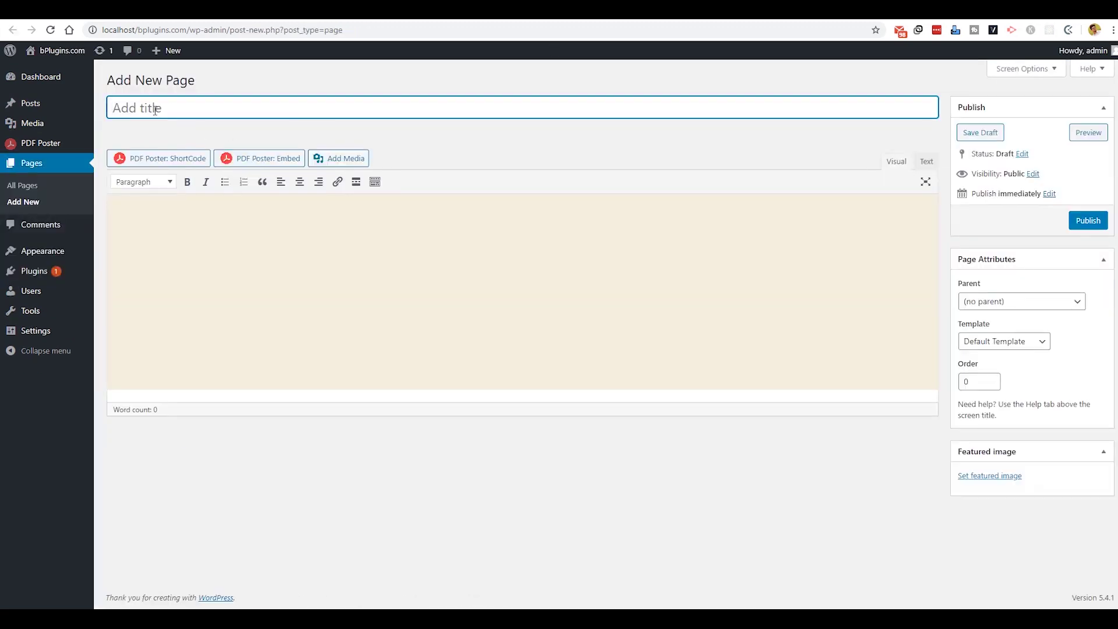
Title the page 'Media button' and embed the GTmetrix report PDF via PDF Poster: Embed
type("Media button")
left_click(268, 194)
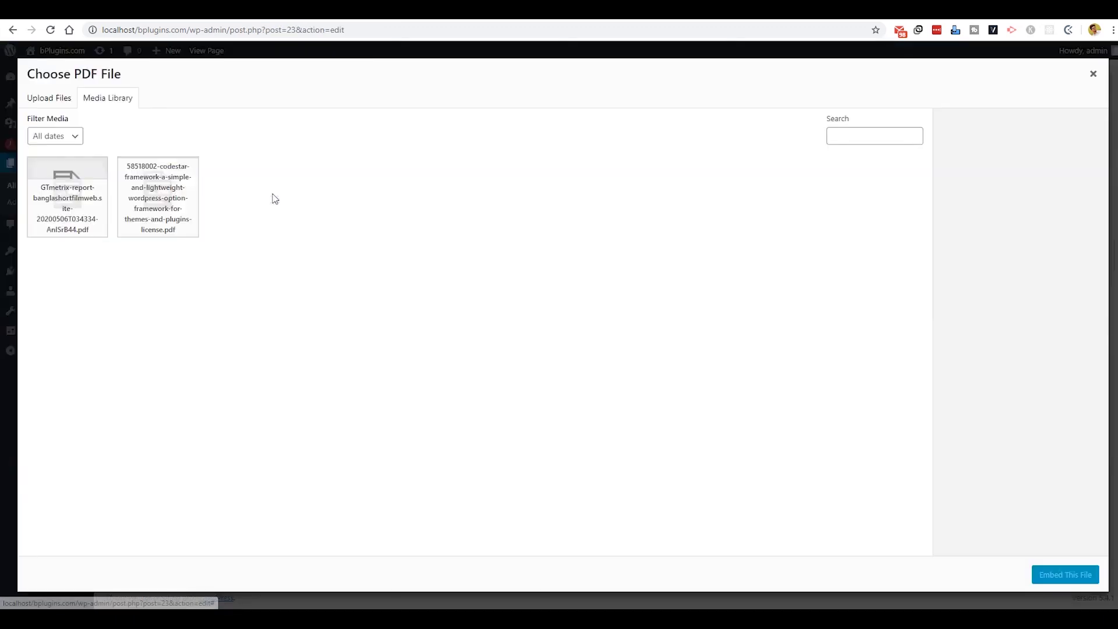
left_click(79, 204)
left_click(1066, 575)
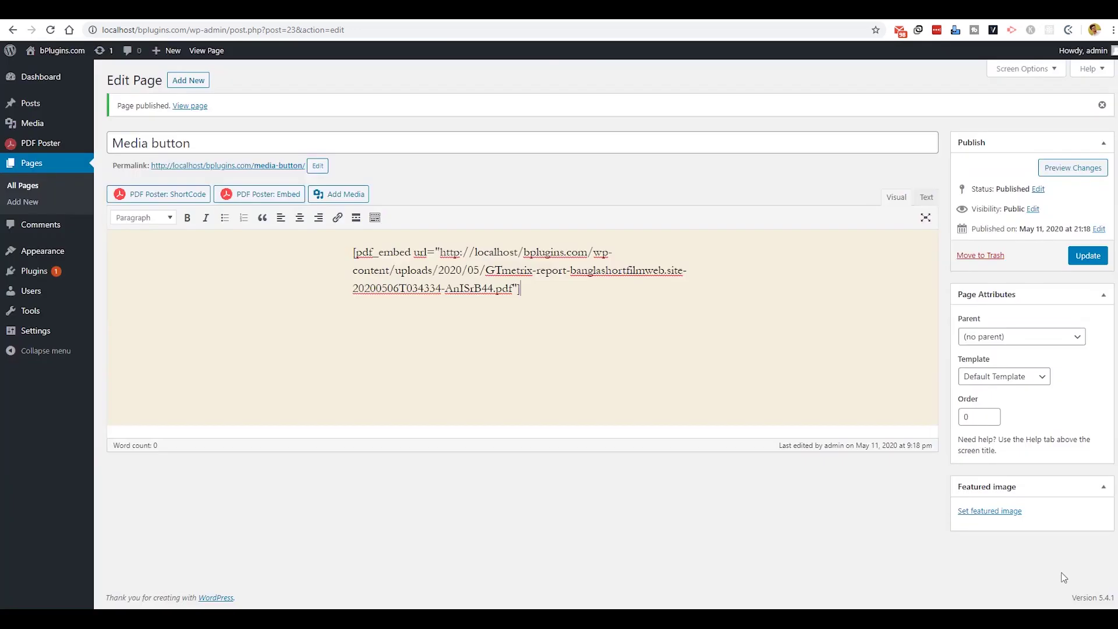
Update the page and open the live Media button page from its permalink
left_click(1084, 256)
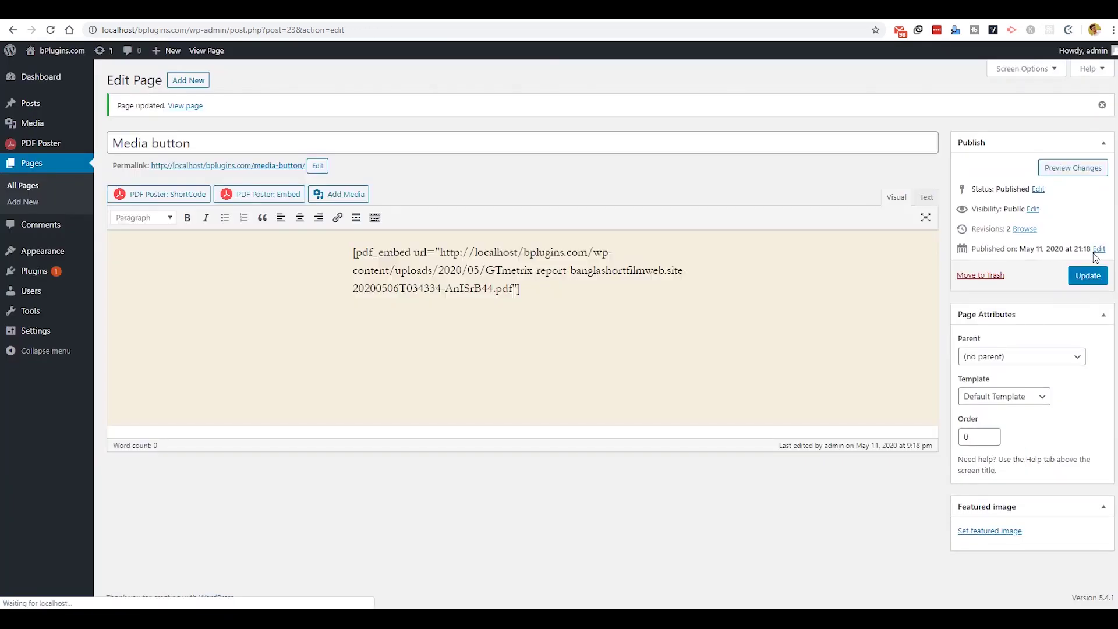
right_click(263, 167)
key("Escape")
left_click(263, 168)
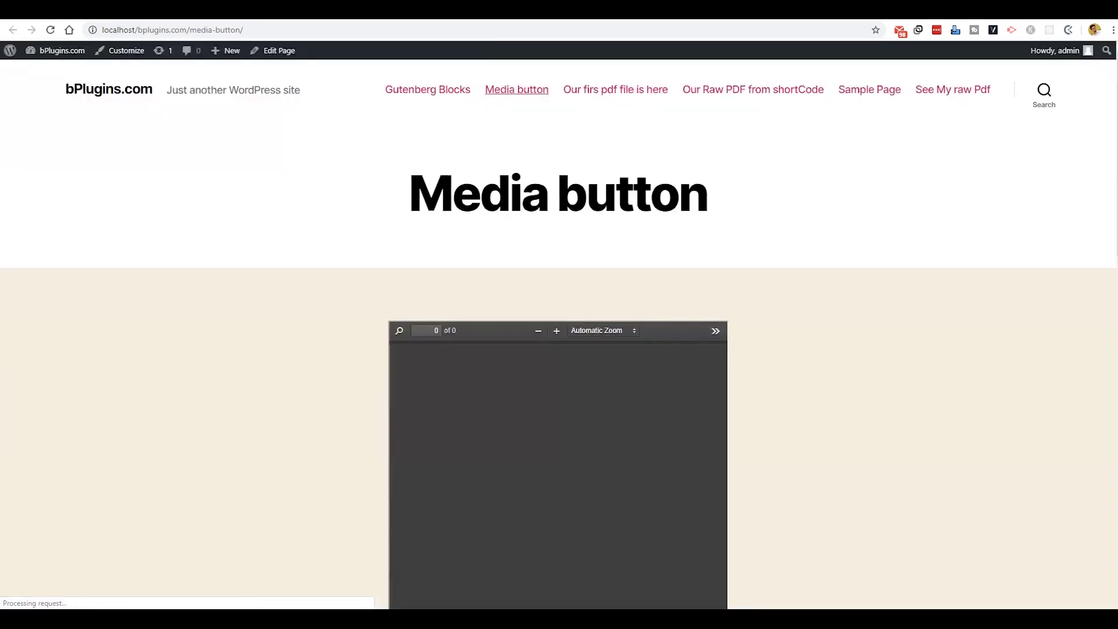